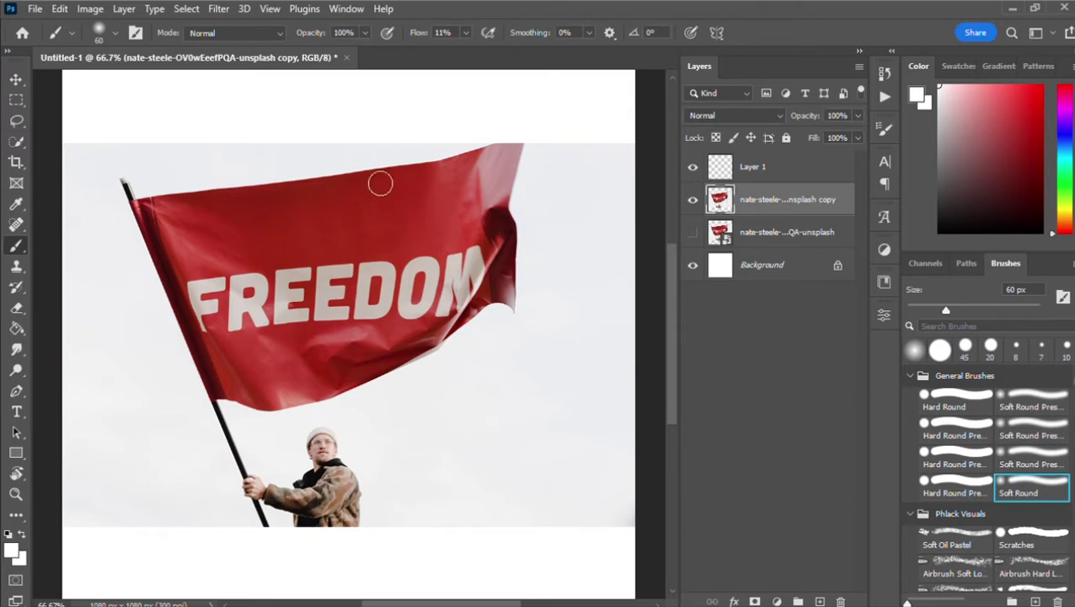
Sample the pale pink at the flag's upper outer corner and reduce the brush to 20 px
left_click(497, 163, "alt")
key("ctrl+plus")
key("ctrl+plus")
left_click_drag(559, 182, 320, 498)
key("bracketleft")
key("bracketleft")
key("bracketleft")
key("bracketleft")
mouse_move(397, 270)
left_mouse_down()
mouse_move(425, 245)
mouse_move(451, 246)
mouse_move(413, 271)
left_mouse_up()
key("ctrl+z")
key("ctrl+z")
Extend the flag's cut-off upper corner into a pointed tip with the 20 px Hard Round brush in pink
left_click(114, 35)
left_click(82, 233)
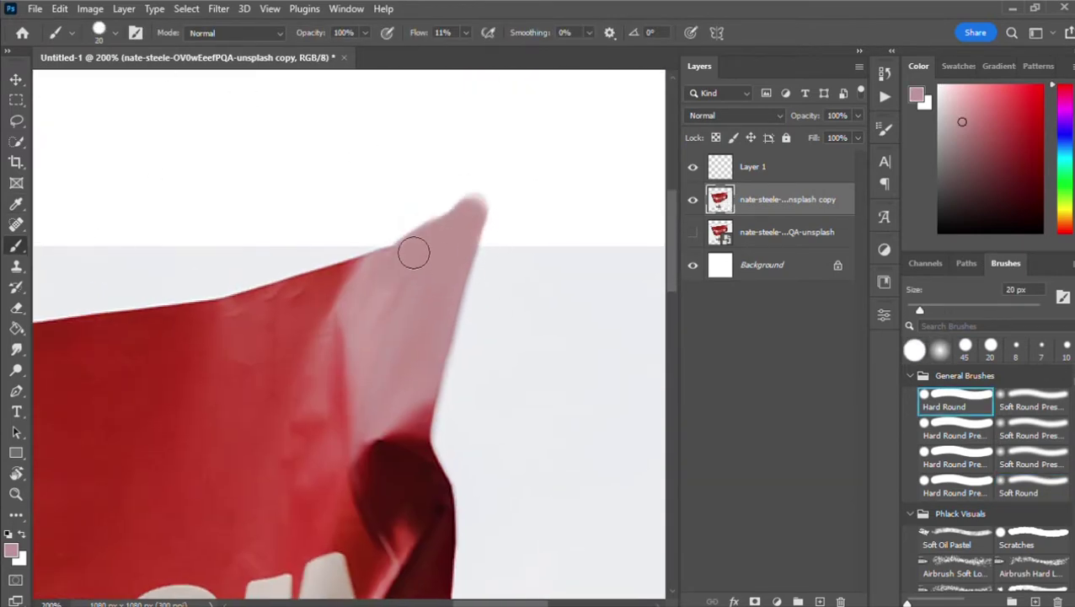
left_click_drag(487, 197, 483, 214)
Paint over the middle letters of FREEDOM with a sampled dark red and a 35 px Hard Round brush
key("ctrl+minus")
left_click_drag(278, 413, 478, 166)
left_click(331, 151, "alt")
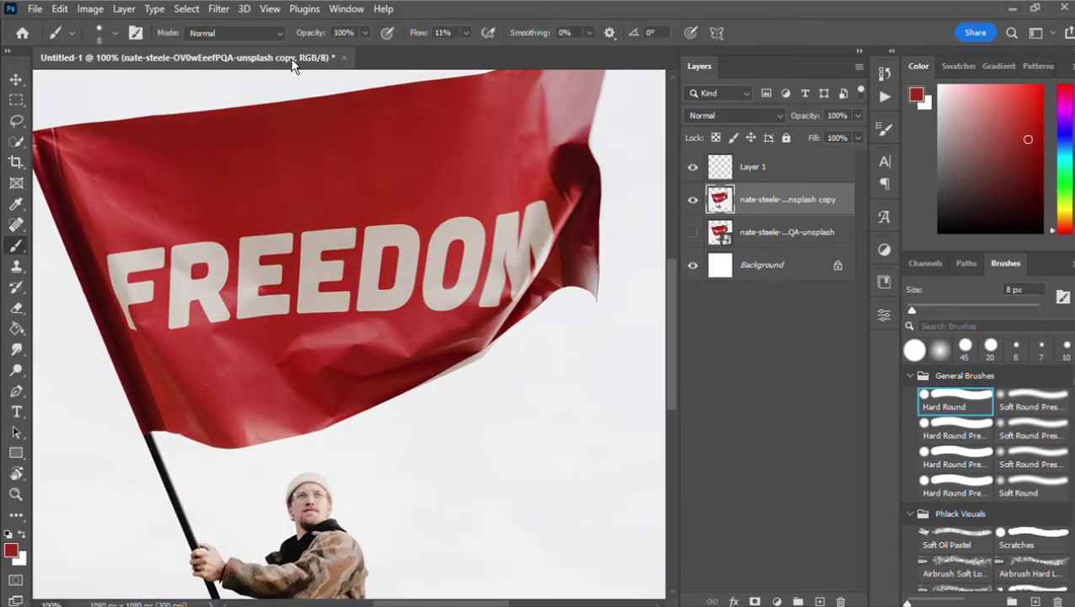
key("bracketright")
key("bracketright")
key("bracketright")
key("bracketright")
key("bracketright")
key("bracketright")
key("bracketright")
mouse_move(314, 244)
left_mouse_down()
mouse_move(388, 307)
mouse_move(320, 260)
mouse_move(206, 309)
mouse_move(140, 252)
mouse_move(175, 286)
left_mouse_up()
Cover the first and last letters of FREEDOM with lighter red sampled from the flag
left_click(145, 245, "alt")
left_click(498, 195, "alt")
mouse_move(489, 221)
left_mouse_down()
mouse_move(535, 269)
mouse_move(543, 223)
left_mouse_up()
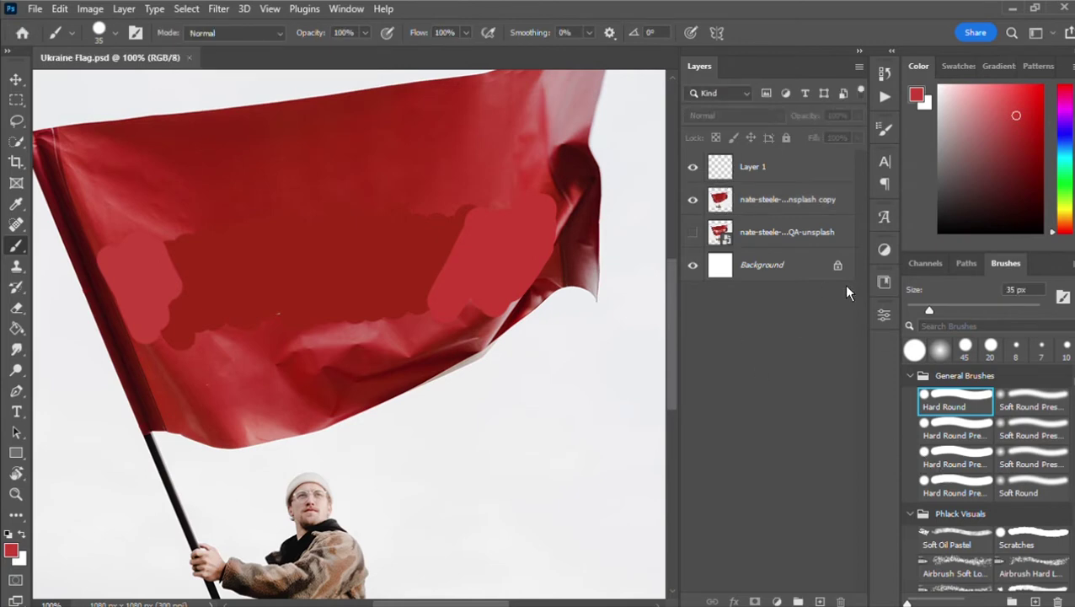
Switch to the Eraser for the flag photo copy and set its flow to 100%
key("ctrl+minus")
key("ctrl+minus")
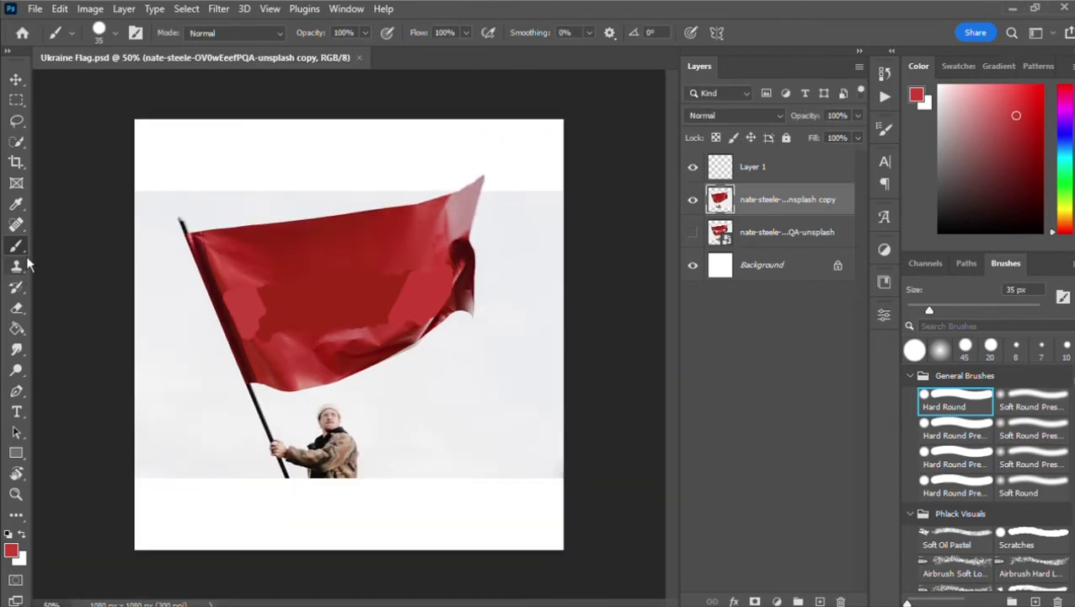
left_click(17, 309)
left_click_drag(161, 250, 172, 320)
left_click_drag(356, 32, 413, 32)
left_click_drag(160, 226, 209, 365)
key("ctrl+z")
key("ctrl+z")
Roughly erase the photo's pale sky around the flag and the man with a 175 px Hard Round eraser
left_click(117, 33)
left_click(77, 236)
mouse_move(164, 251)
left_mouse_down()
mouse_move(219, 468)
mouse_move(193, 213)
mouse_move(566, 204)
mouse_move(571, 360)
mouse_move(480, 403)
mouse_move(579, 480)
left_mouse_up()
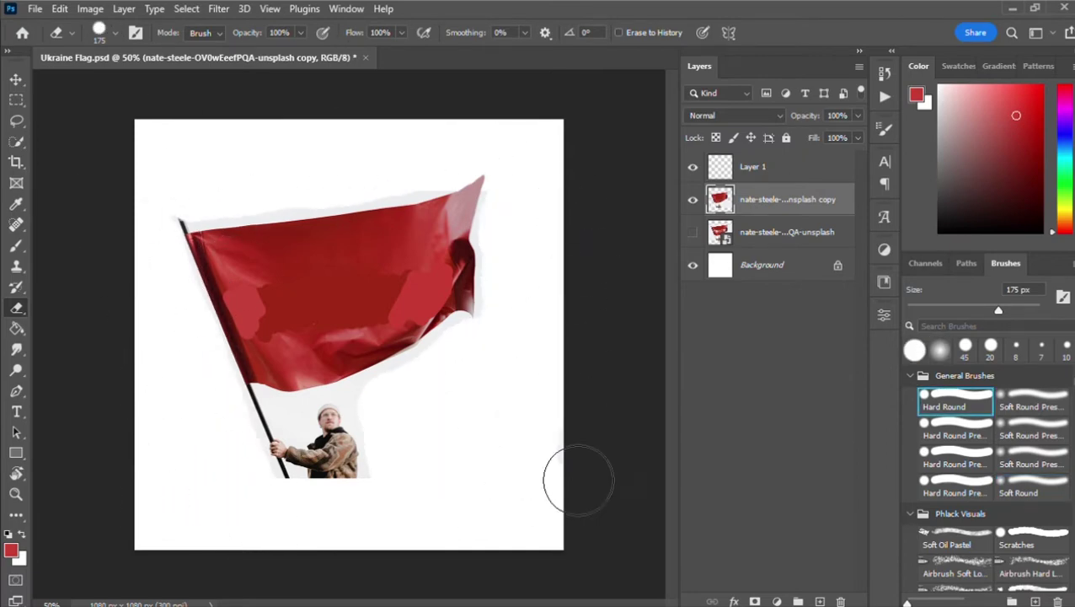
Add a teal solid colour fill layer and place it directly above the Background layer
left_click(777, 601)
left_click(801, 342)
key("Return")
left_click_drag(778, 202, 778, 280)
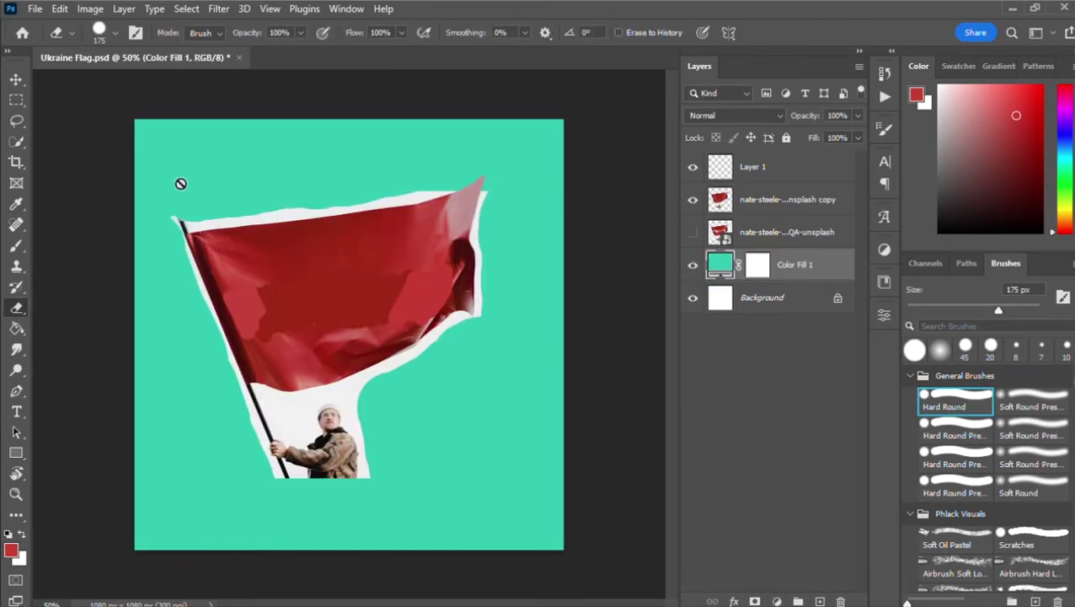
Erase the white fringe along the flag's lower edge and free outer edge with a 60 px eraser
key("ctrl+plus")
key("ctrl+plus")
left_click(790, 198)
key("bracketleft")
key("bracketleft")
key("bracketleft")
key("bracketleft")
key("bracketleft")
key("bracketleft")
key("bracketleft")
mouse_move(573, 311)
left_mouse_down()
mouse_move(550, 368)
mouse_move(396, 452)
mouse_move(478, 442)
mouse_move(397, 580)
left_mouse_up()
mouse_move(661, 82)
left_mouse_down()
mouse_move(491, 240)
mouse_move(476, 269)
mouse_move(476, 250)
mouse_move(469, 493)
left_mouse_up()
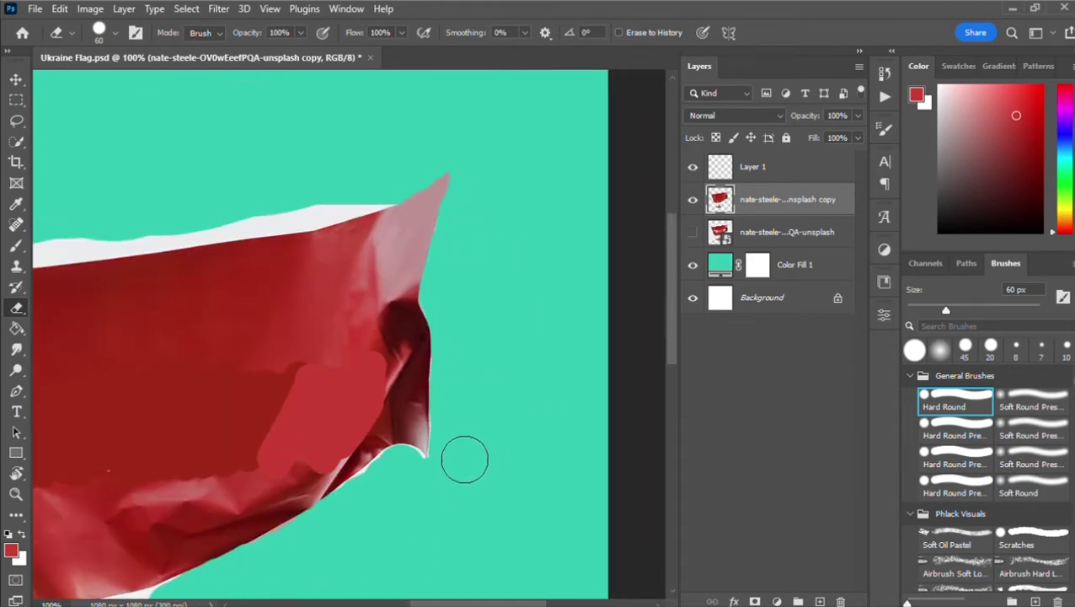
Erase the white fringe along the flag's upper edge and the upper flagpole, reducing the eraser to 30 px
scroll(362, 420, "up", 3)
scroll(363, 420, "left", 3)
left_click_drag(265, 354, 470, 287)
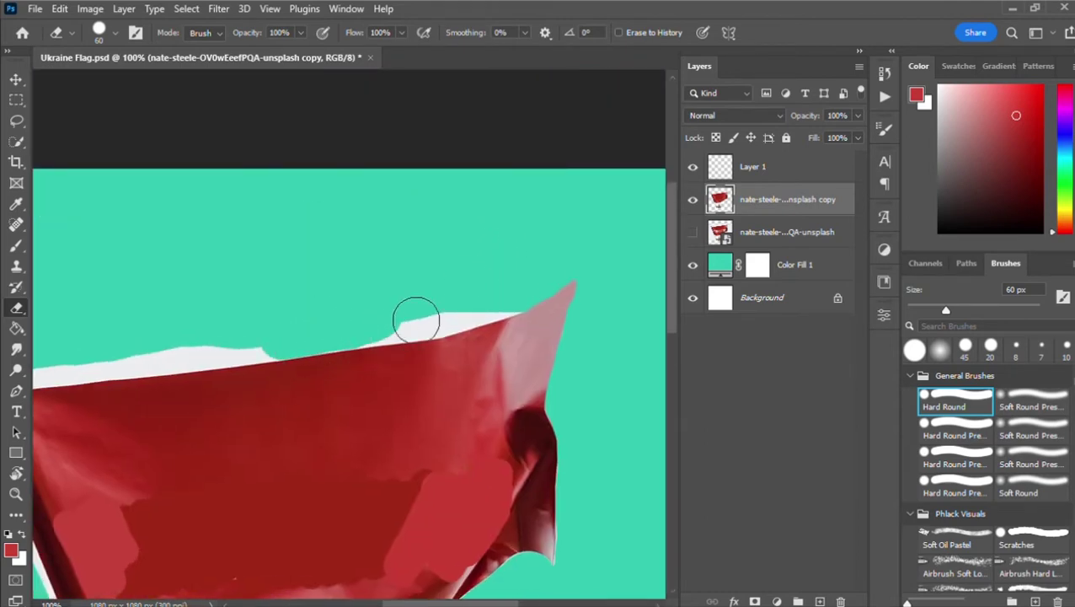
left_click_drag(378, 345, 548, 300)
scroll(466, 319, "down", 1)
scroll(466, 319, "left", 3)
left_click_drag(197, 314, 477, 285)
left_click_drag(477, 285, 270, 308)
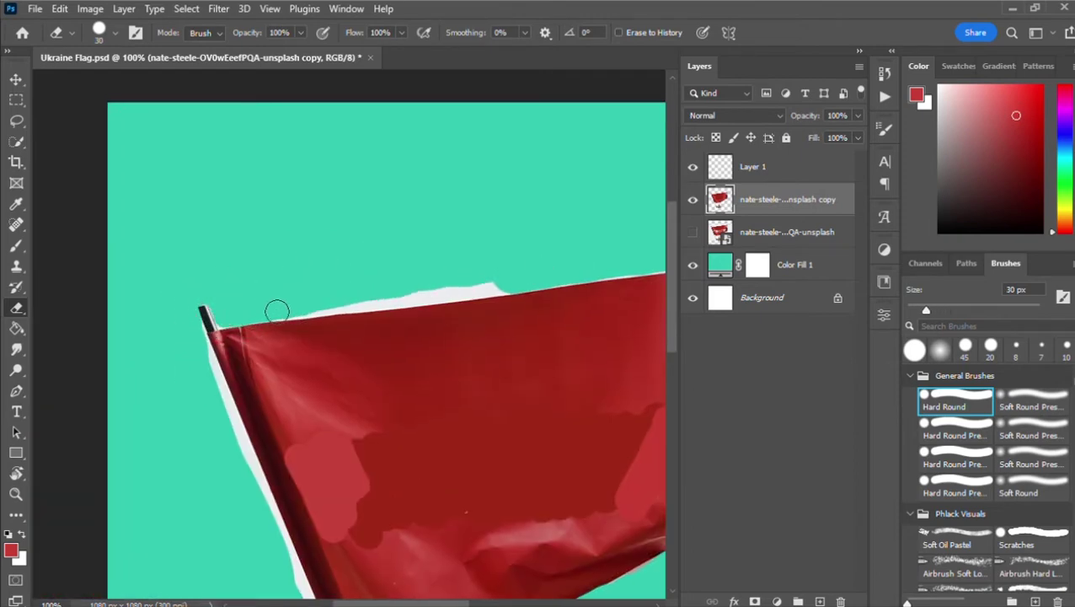
left_click_drag(360, 307, 516, 290)
left_click_drag(484, 354, 429, 175)
left_click_drag(139, 153, 222, 358)
Remove the remaining pale background around the flagpole and the man with a 500 px Background Eraser
key("ctrl+minus")
key("ctrl+minus")
left_click(297, 417)
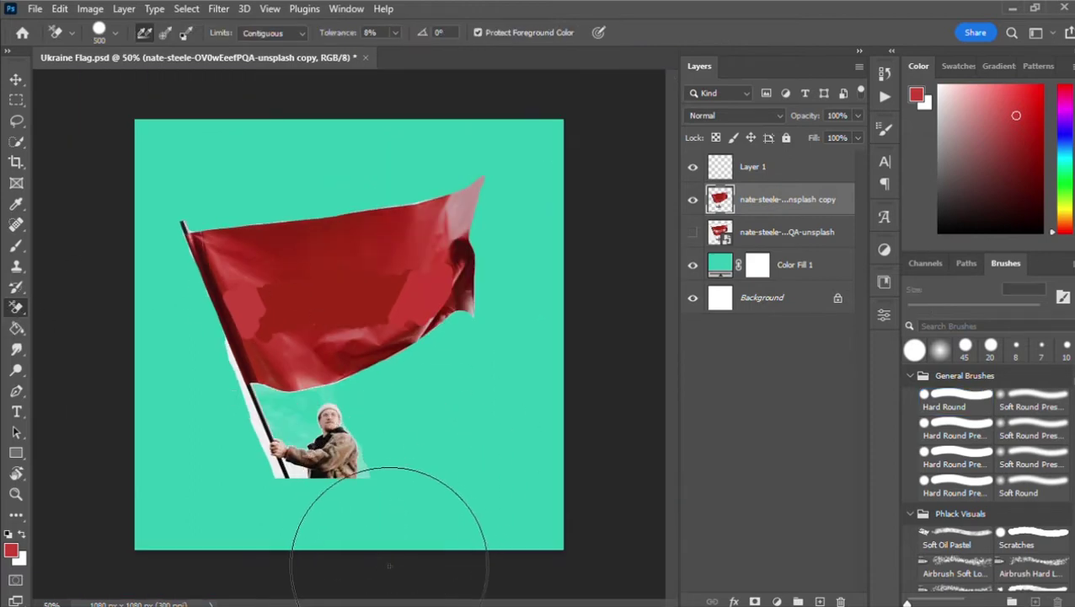
left_click(253, 413)
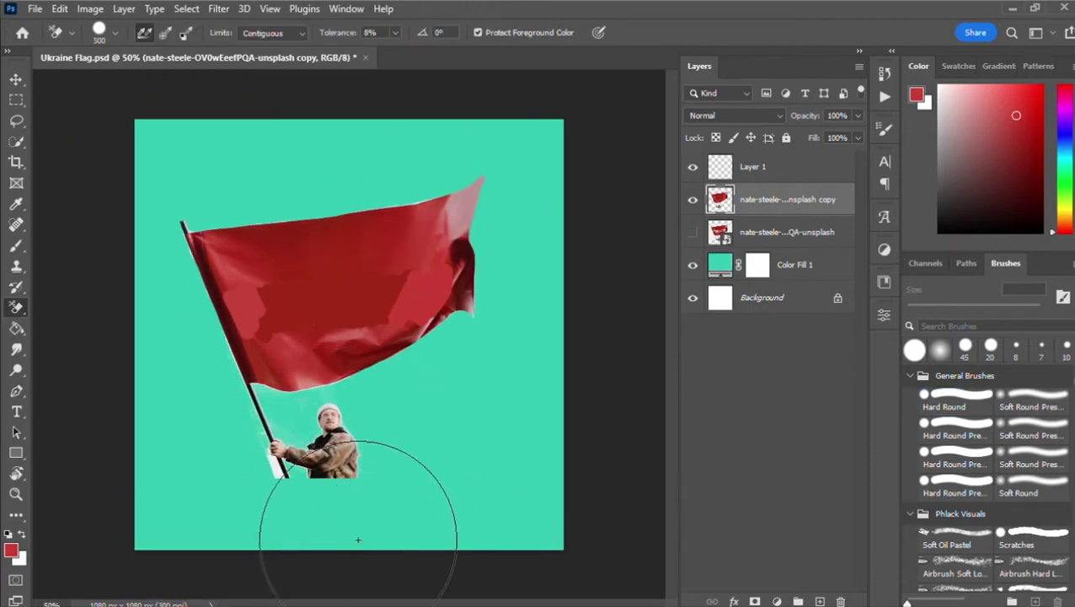
key("ctrl+plus")
key("ctrl+plus")
left_click_drag(329, 345, 495, 82)
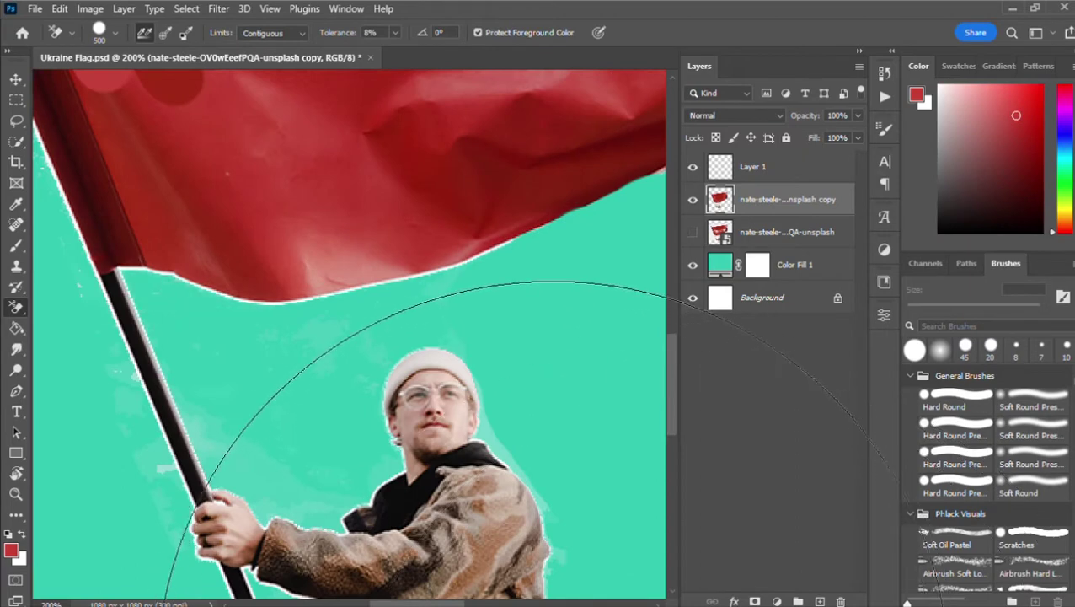
left_click_drag(240, 422, 368, 231)
left_click_drag(594, 493, 664, 605)
scroll(241, 232, "down", 8)
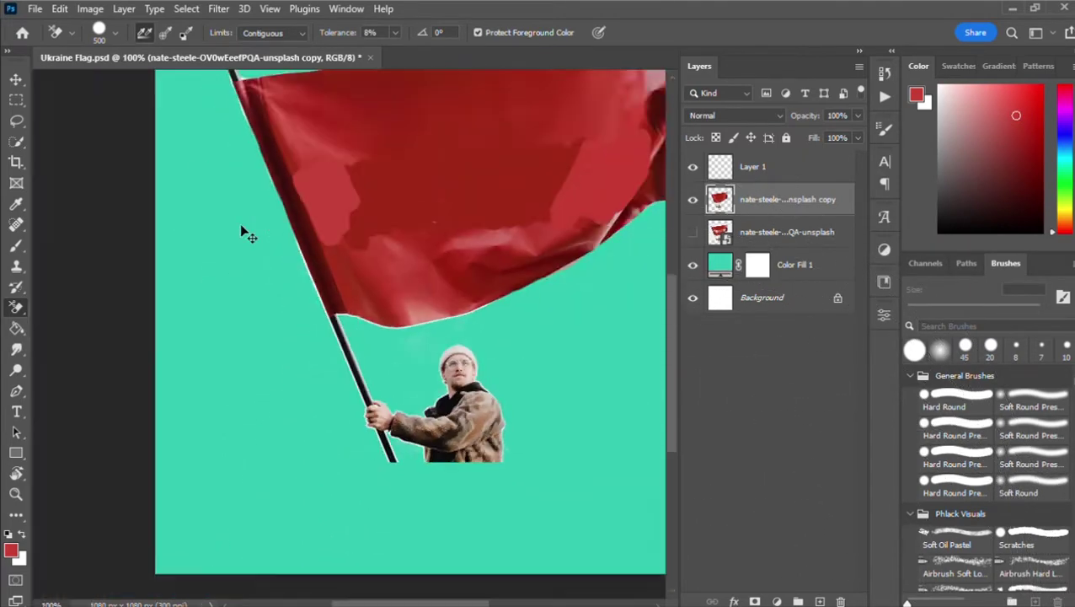
Place the plane-wreck photo on the canvas and erase its plane and sky, leaving only the gravel ground
key("b")
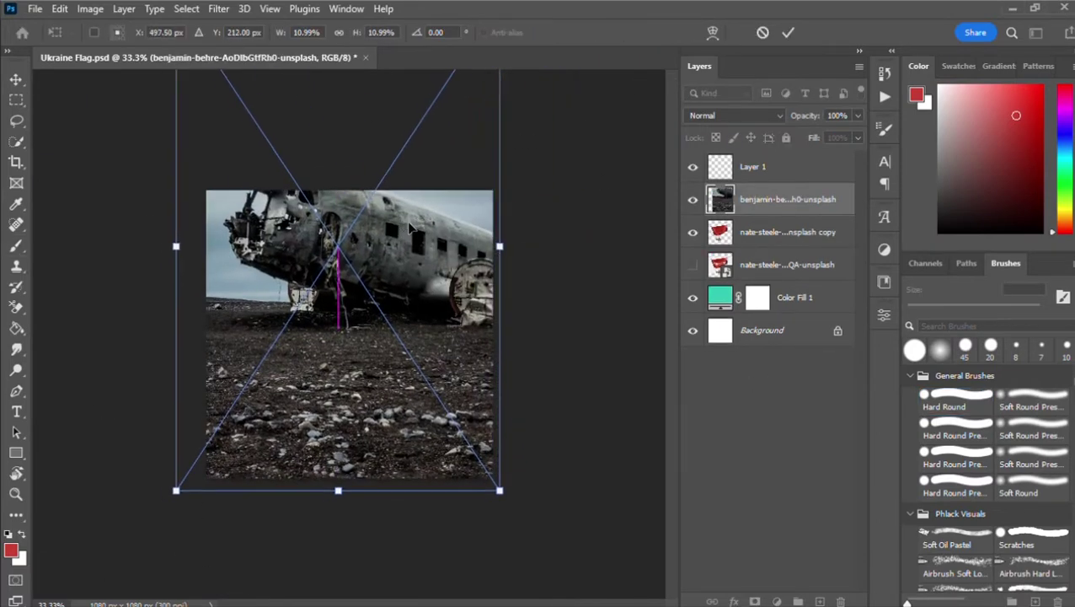
key("Return")
left_click(16, 308)
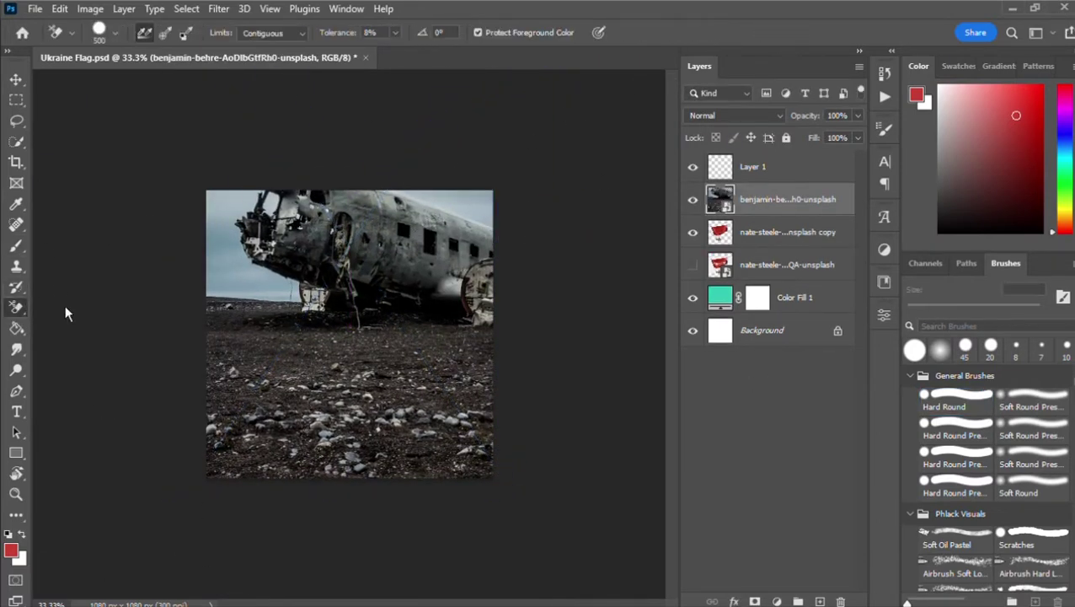
double_click(224, 277)
mouse_move(197, 293)
left_mouse_down()
mouse_move(499, 304)
mouse_move(493, 240)
mouse_move(230, 175)
left_mouse_up()
key("v")
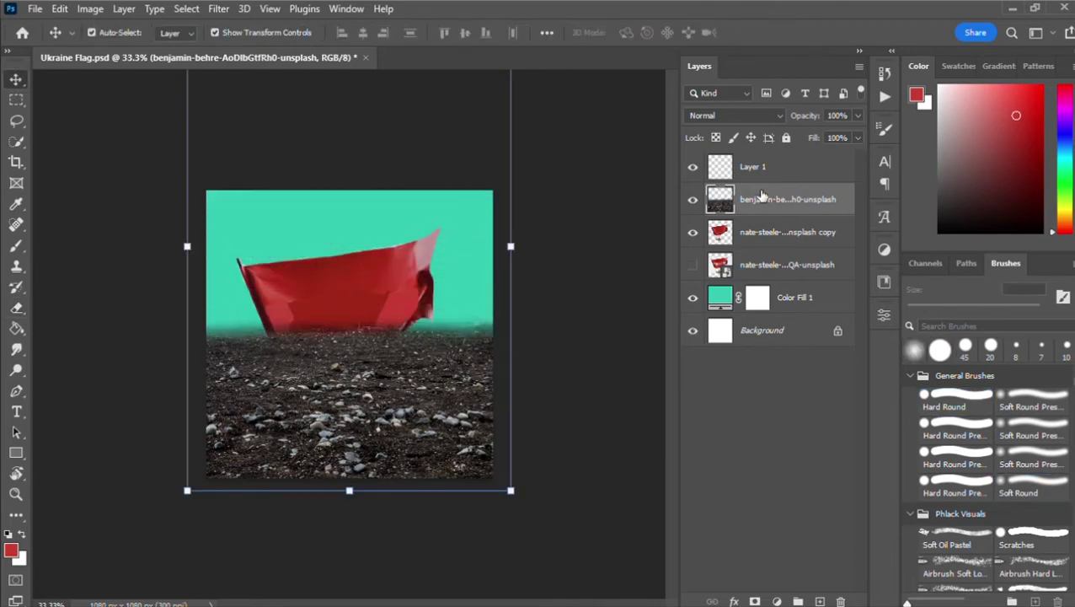
Move the gravel layer beneath the flag layers, and enlarge the flag and man to span the canvas down to its lower edge
left_click_drag(763, 196, 764, 280)
left_click(325, 298)
left_click_drag(327, 300, 357, 347)
left_click_drag(452, 273, 519, 205)
left_click_drag(446, 276, 392, 269)
left_click(787, 33)
left_click(778, 361)
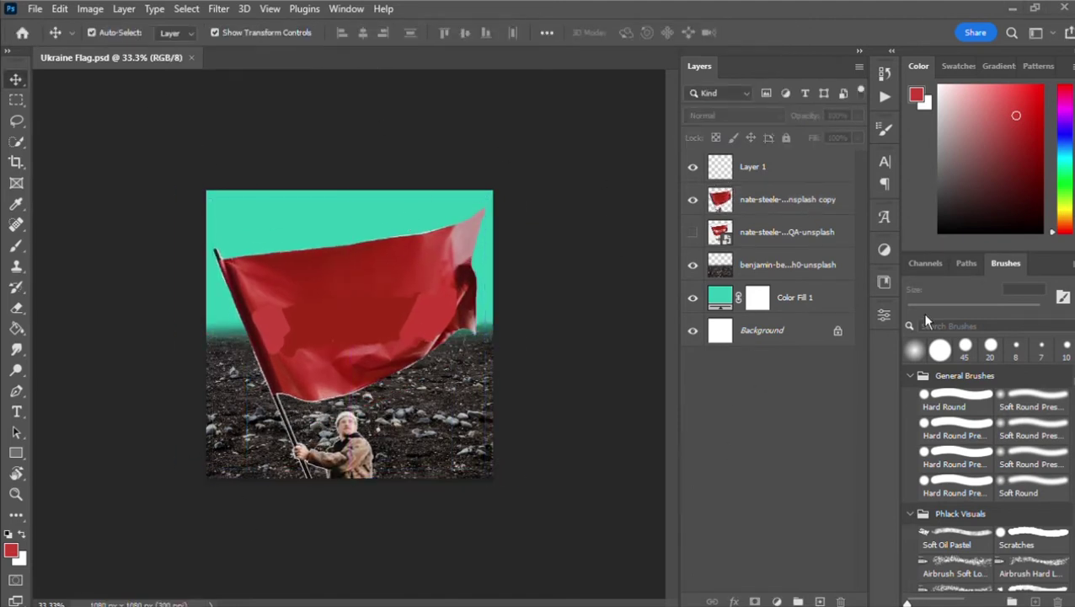
Scale and position the placed rusty metal texture so that it covers the whole canvas
left_click_drag(446, 189, 603, 101)
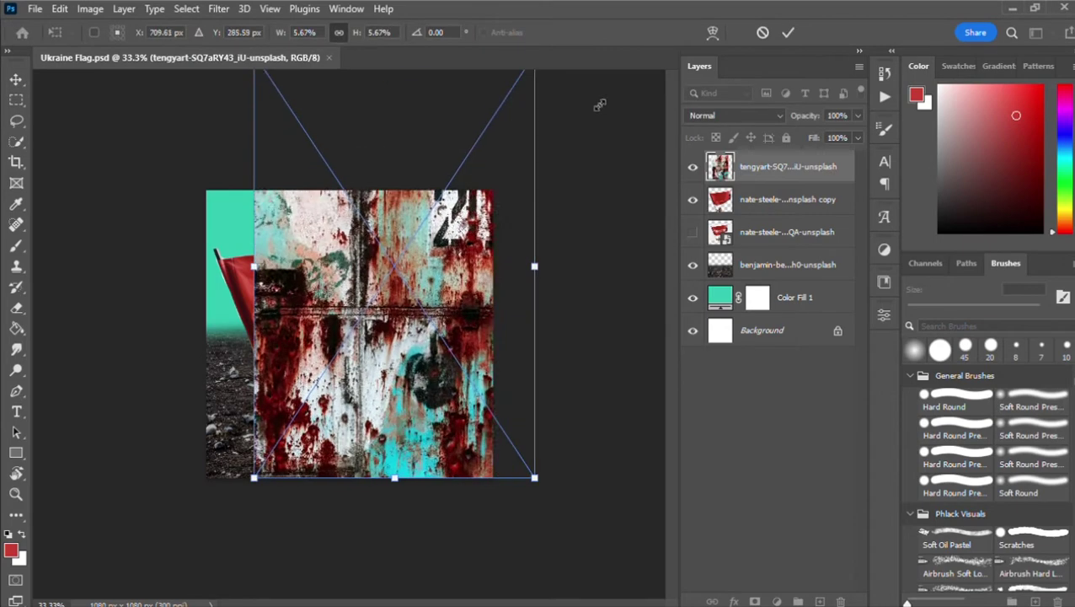
left_click_drag(421, 286, 347, 351)
left_click(788, 32)
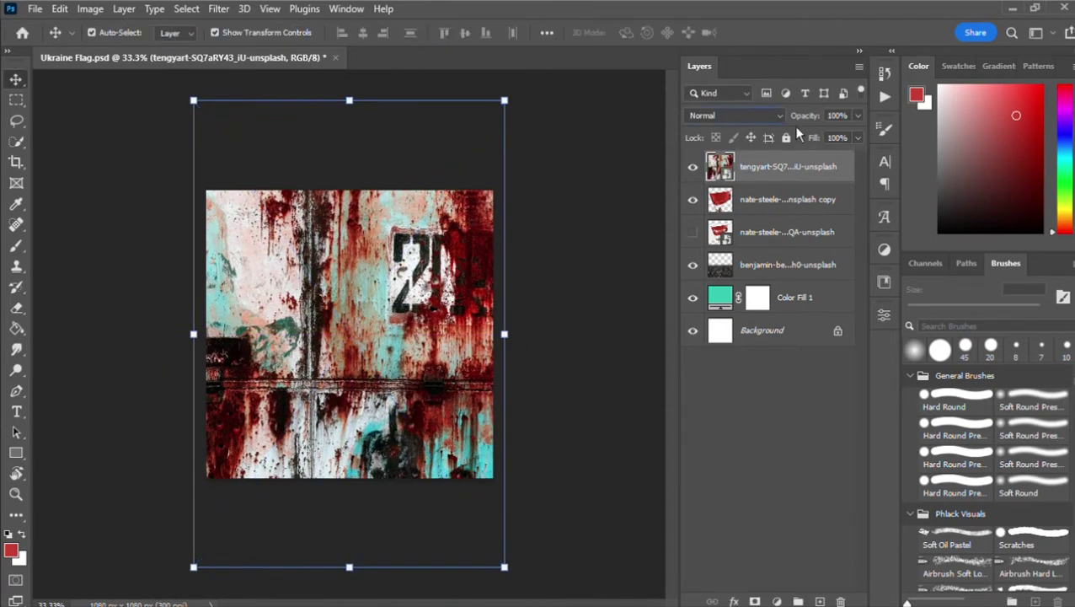
Set the rusty texture layer to Linear Burn at 85% opacity and hide it
scroll(776, 117, "down", 4)
key("shift+plus")
key("shift+plus")
key("shift+plus")
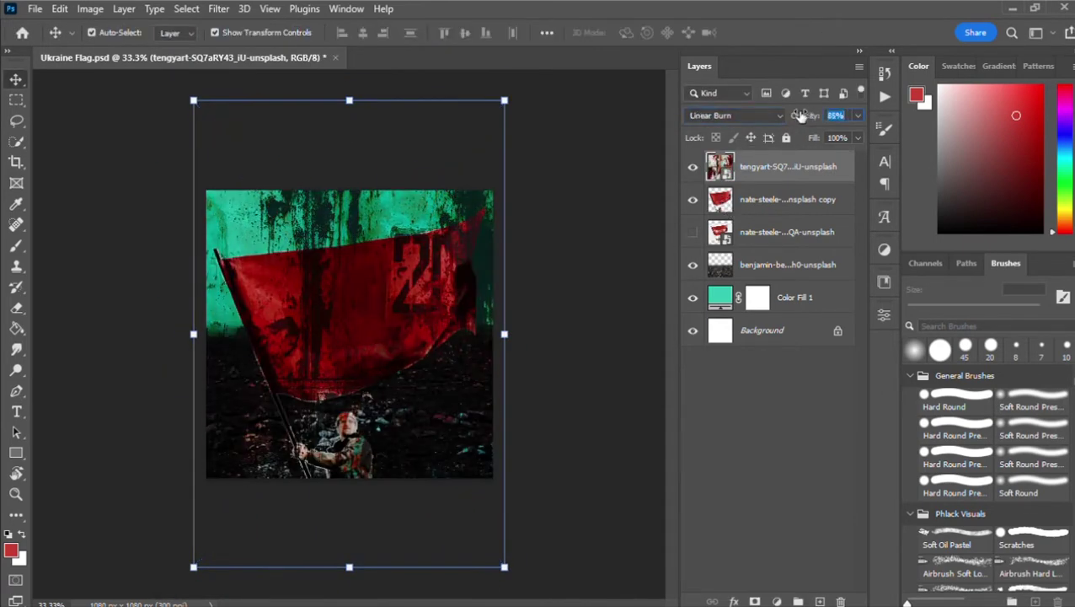
left_click(759, 391)
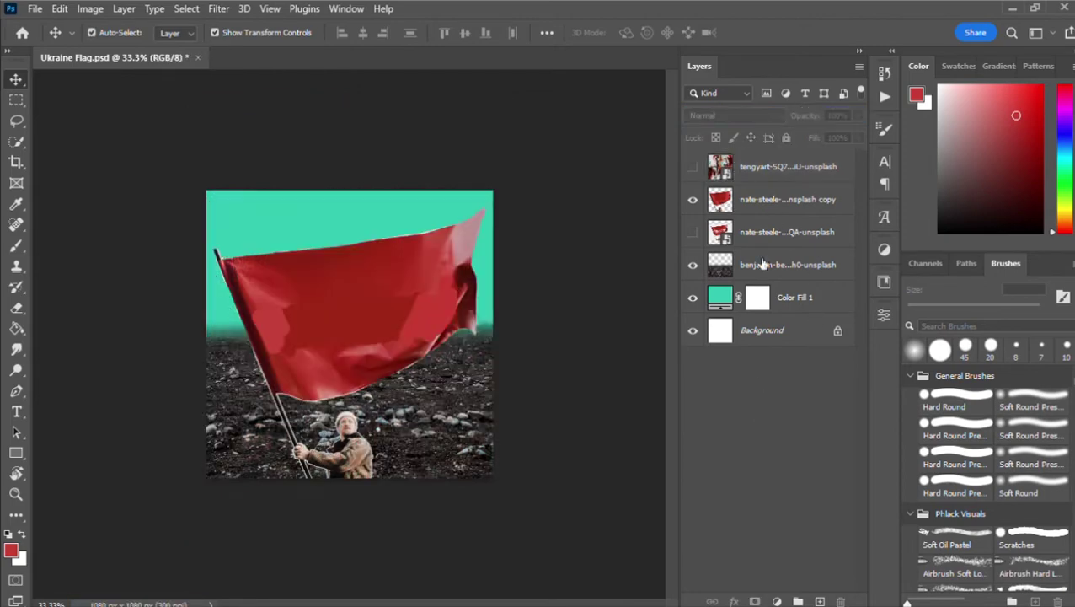
Paint the lower part of the canvas yellow on a new layer above the gravel with a 200 px Hard Round brush
left_click(762, 263)
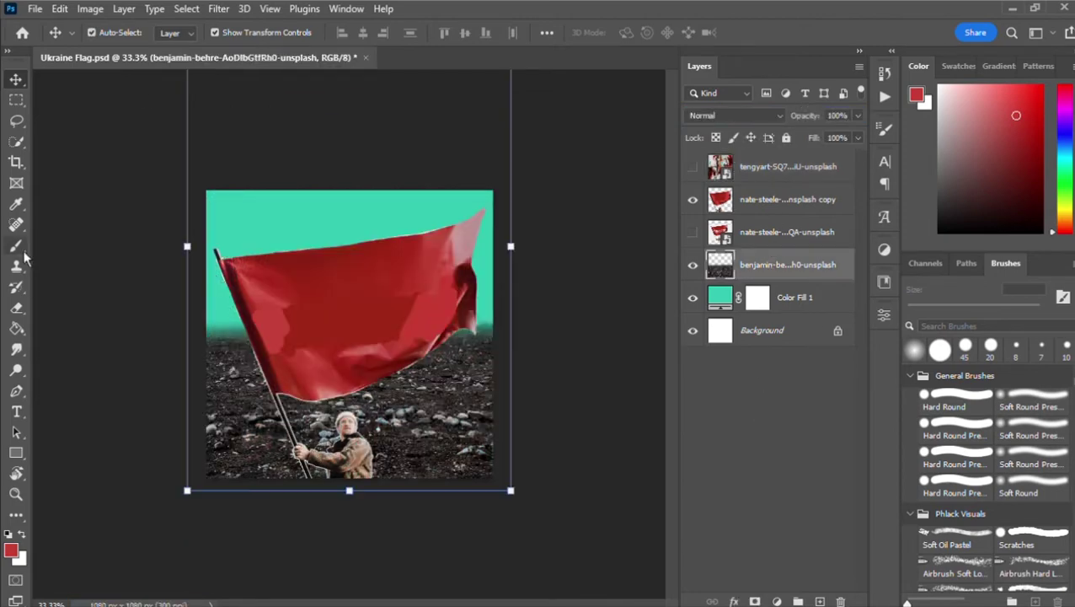
left_click(16, 244)
key("ctrl+shift+alt+n")
left_click(710, 326)
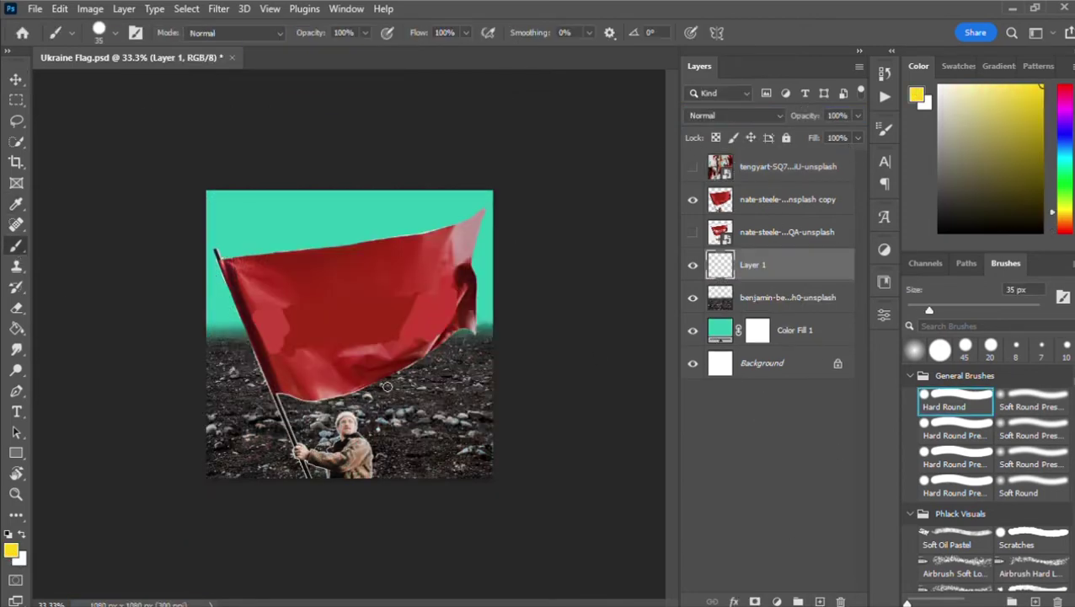
key("bracketright")
key("bracketright")
mouse_move(206, 360)
left_mouse_down()
mouse_move(492, 346)
mouse_move(522, 493)
left_mouse_up()
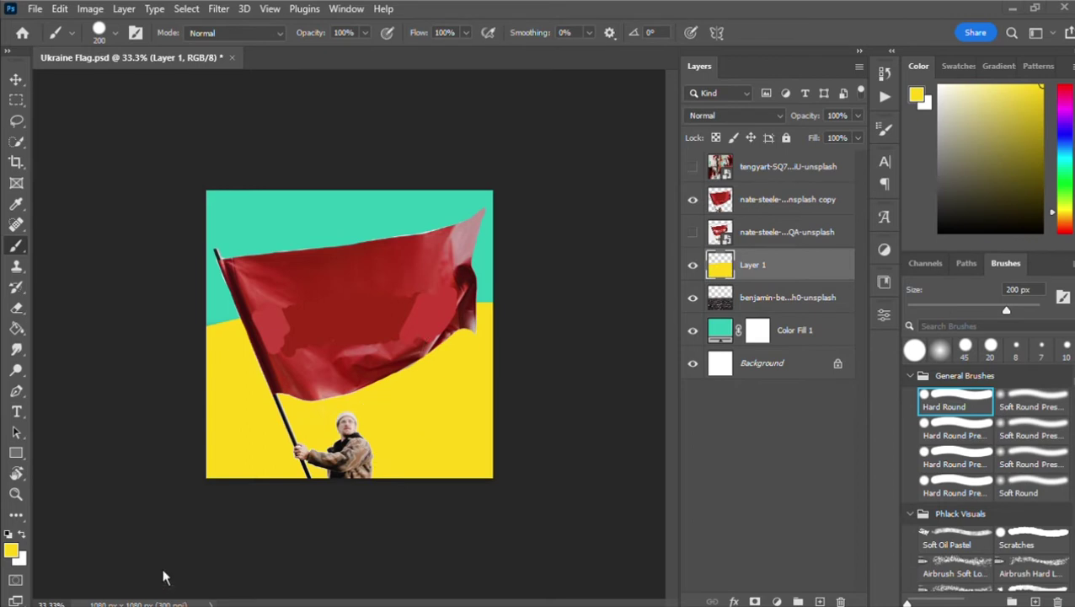
key("e")
left_click_drag(550, 312, 206, 290)
key("ctrl+z")
Lower the yellow layer's opacity and show the rusty texture layer again
key("v")
left_click(135, 160)
left_click(802, 266)
left_click_drag(804, 116, 781, 115)
left_click(693, 166)
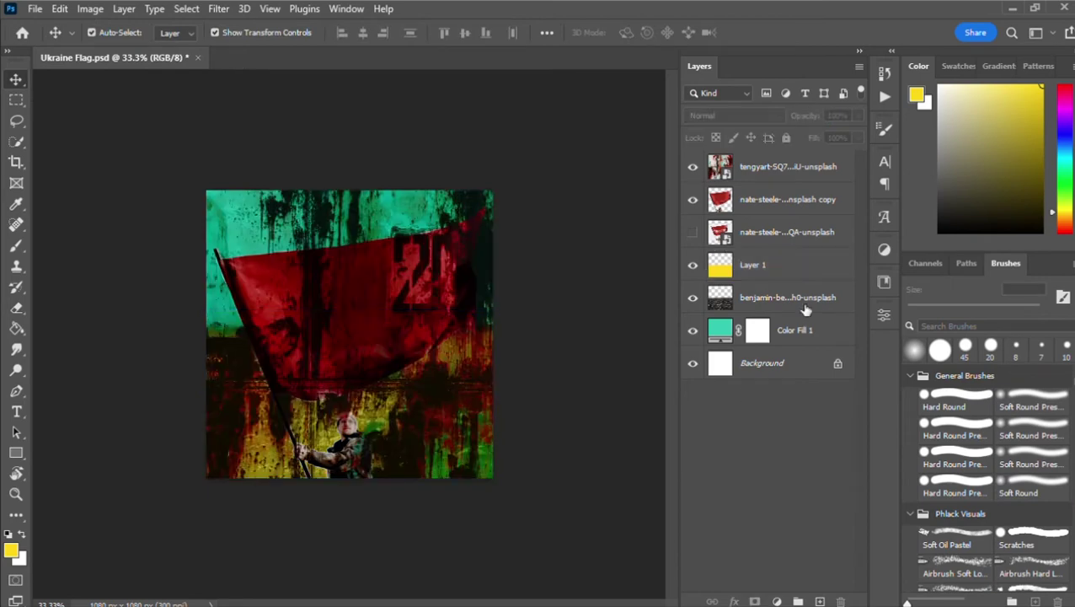
Hide the Color Fill 1 layer and paint the sky area dark teal on a new layer above the yellow one
left_click(693, 329)
left_click(766, 265)
key("ctrl+shift+alt+n")
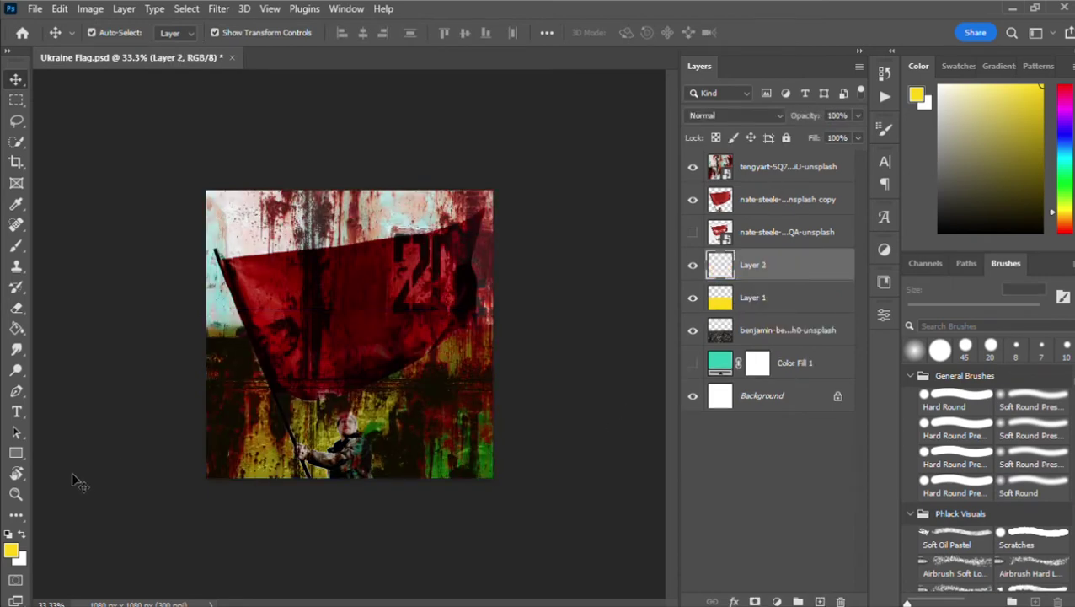
key("i")
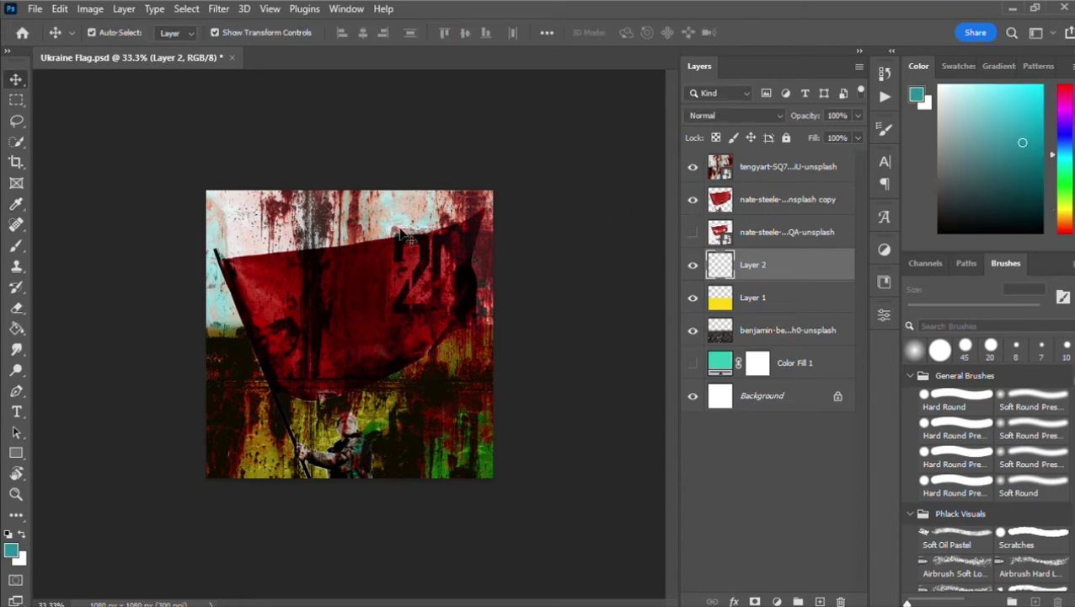
key("b")
mouse_move(227, 206)
left_mouse_down()
mouse_move(401, 233)
mouse_move(552, 319)
left_mouse_up()
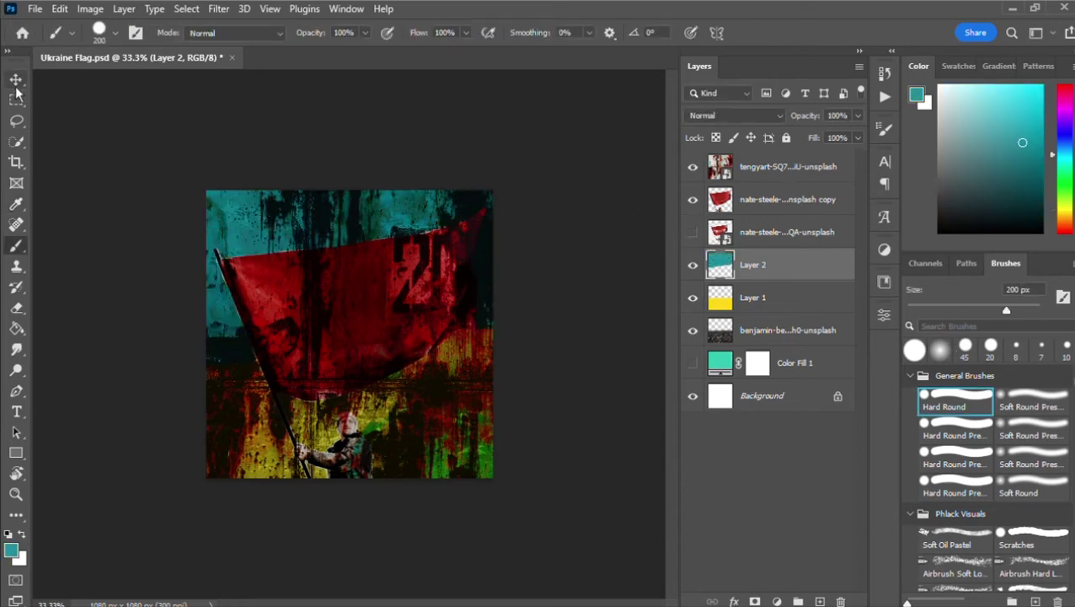
Set the teal paint layer's blend mode to Color and duplicate it with a different blend mode
key("v")
key("shift+plus")
key("shift+plus")
key("shift+plus")
key("shift+plus")
key("shift+plus")
key("shift+plus")
key("shift+plus")
key("shift+plus")
key("shift+plus")
key("shift+plus")
key("shift+plus")
key("shift+plus")
key("shift+plus")
key("shift+plus")
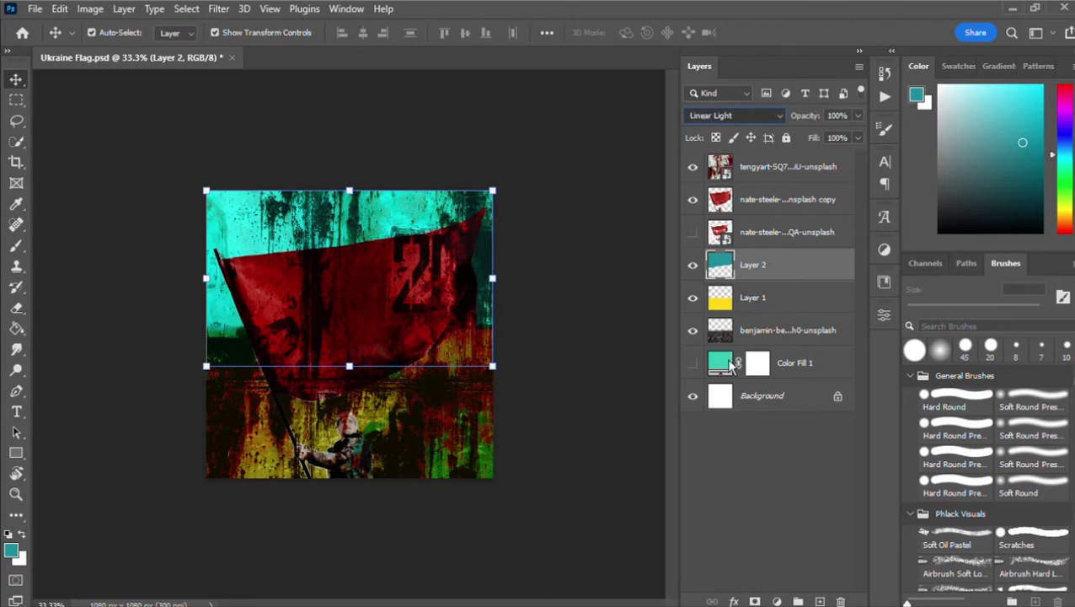
key("shift+plus")
key("shift+plus")
key("shift+plus")
key("shift+plus")
key("shift+plus")
key("shift+plus")
key("shift+plus")
left_click(722, 494)
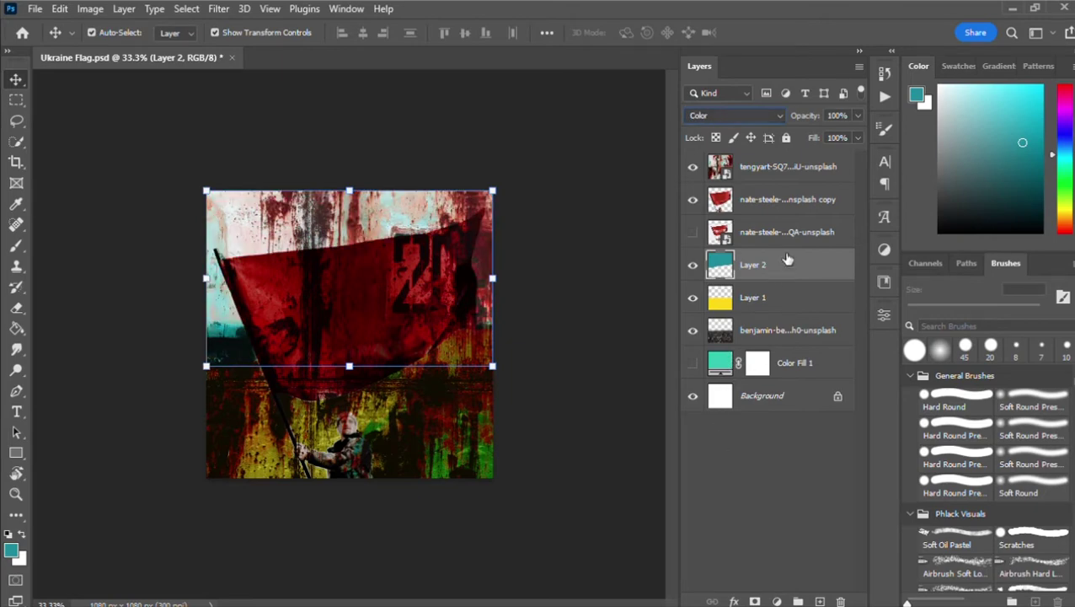
key("ctrl+j")
left_click(781, 116)
Desaturate the flag and man layer to greyscale with a filter
left_click(773, 202)
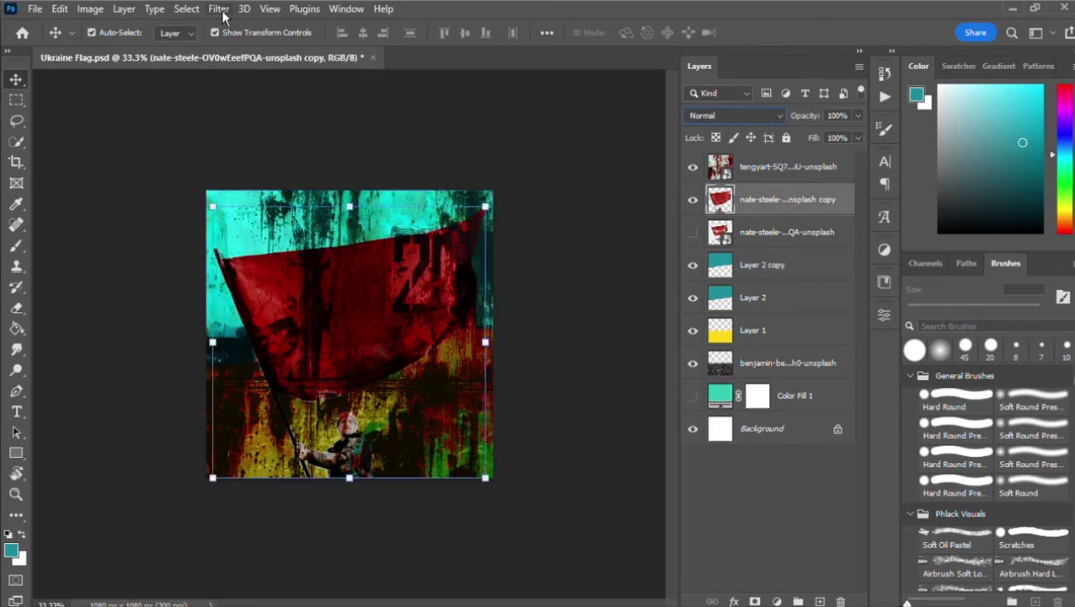
key("space")
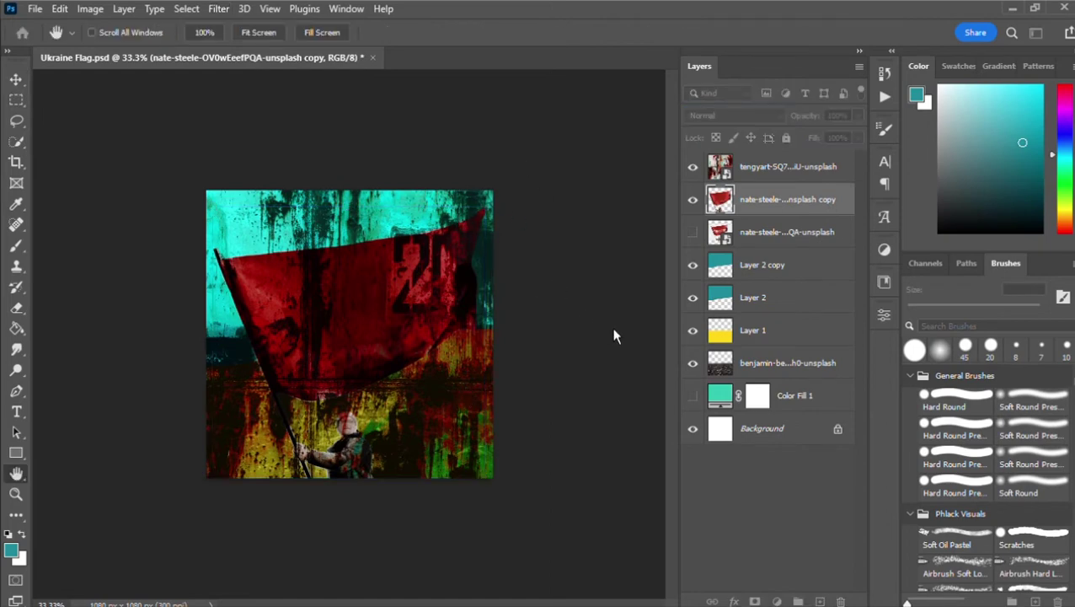
left_click(320, 183)
key("Return")
left_click(750, 469)
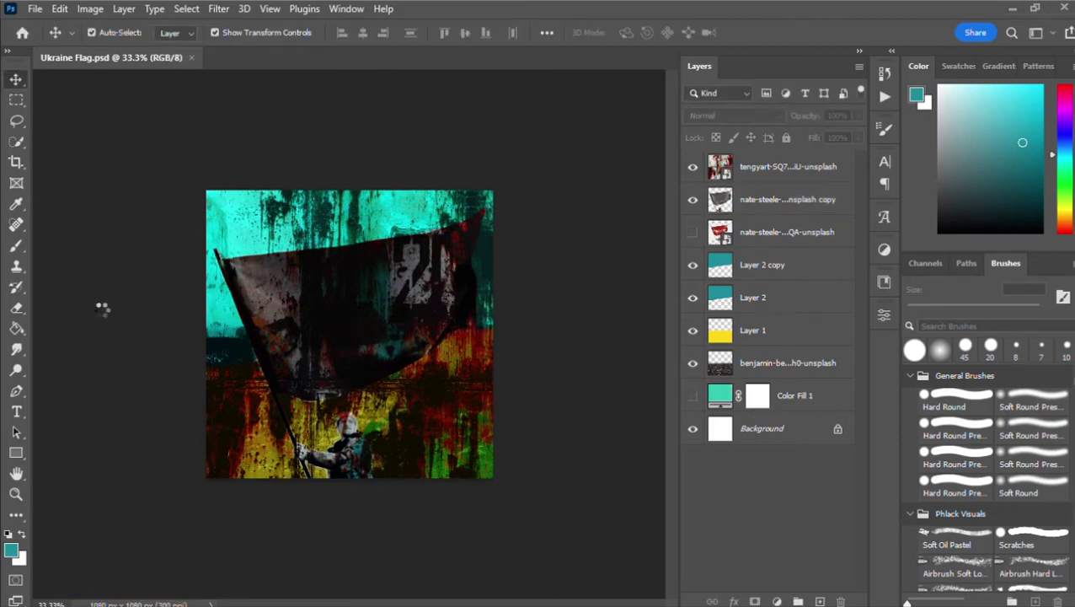
Scale the placed red crowd photo to 6.68%, align it with the canvas's lower edge and change its blend mode
left_click_drag(495, 238, 593, 175)
left_click_drag(456, 224, 408, 272)
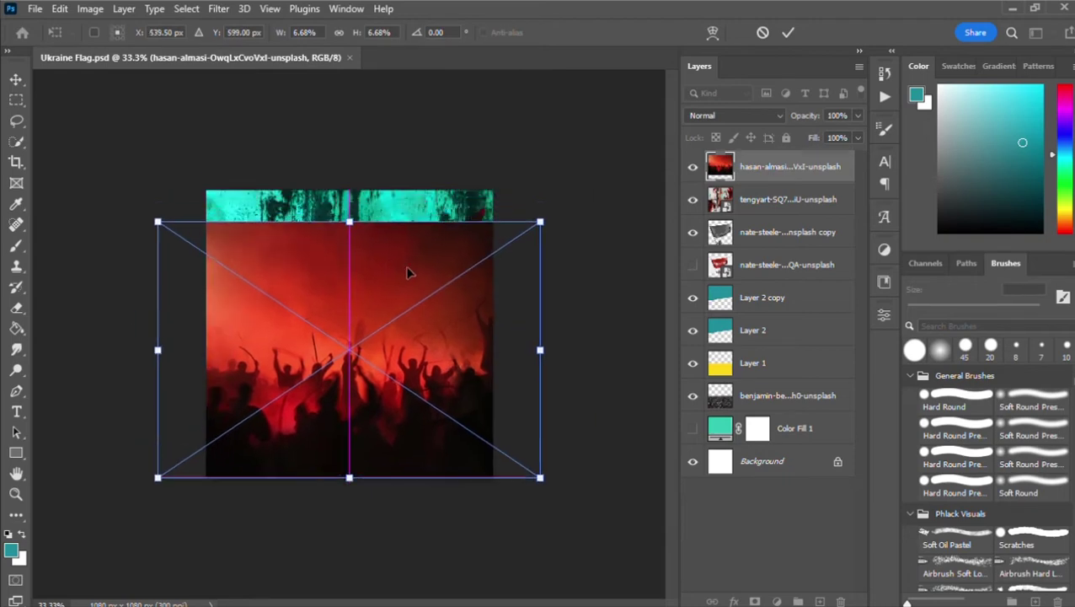
key("Return")
left_click(780, 118)
left_click(648, 210)
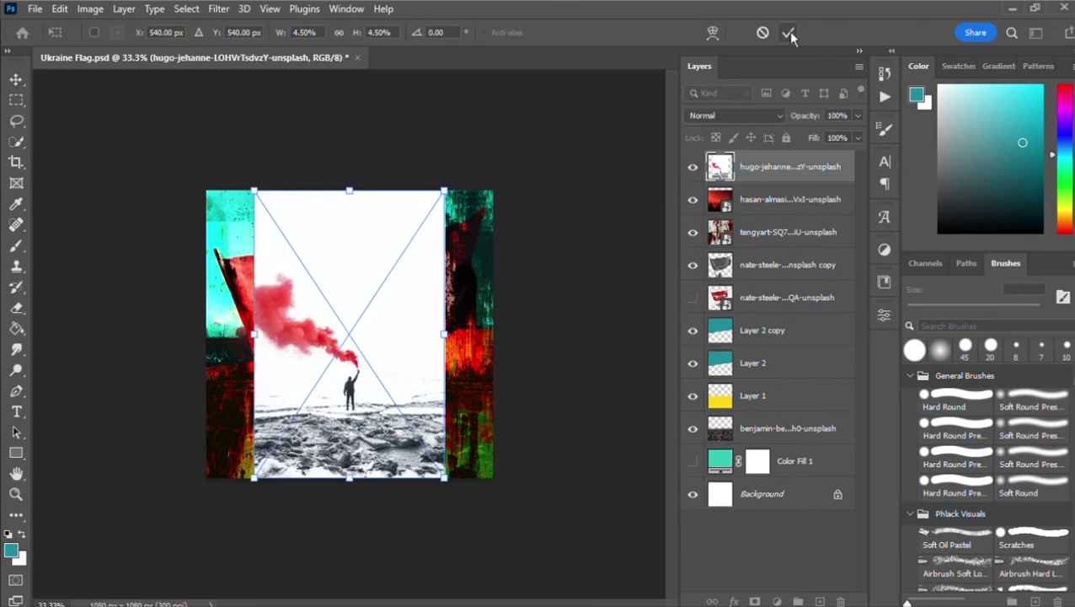
Enlarge the placed red smoke photo, shift it over the flag's upper-left area and erase the background around the smoke
left_click_drag(446, 478, 507, 569)
mouse_move(361, 417)
left_mouse_down()
mouse_move(414, 282)
mouse_move(314, 284)
left_mouse_up()
key("Return")
key("e")
mouse_move(240, 291)
left_mouse_down()
mouse_move(309, 313)
mouse_move(331, 305)
mouse_move(399, 433)
mouse_move(315, 204)
mouse_move(375, 211)
left_mouse_up()
mouse_move(337, 259)
left_mouse_down()
mouse_move(334, 300)
mouse_move(294, 282)
mouse_move(270, 293)
mouse_move(208, 254)
left_mouse_up()
Try the Vivid Light blend mode on the smoke layer with it placed below the hidden flag photo layer
left_click(16, 79)
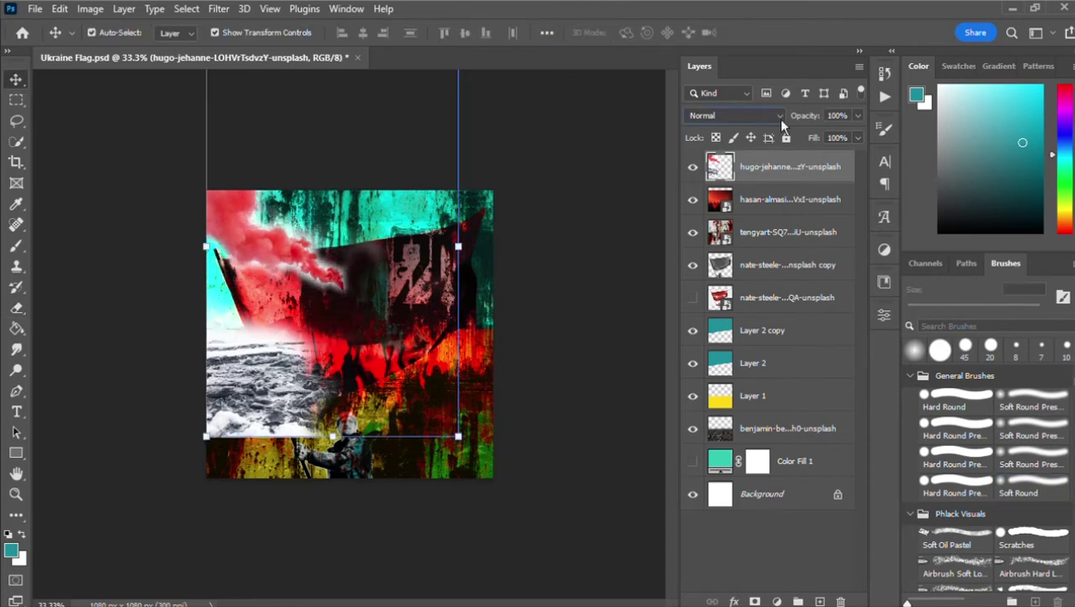
scroll(778, 119, "down", 15)
left_click_drag(746, 168, 744, 314)
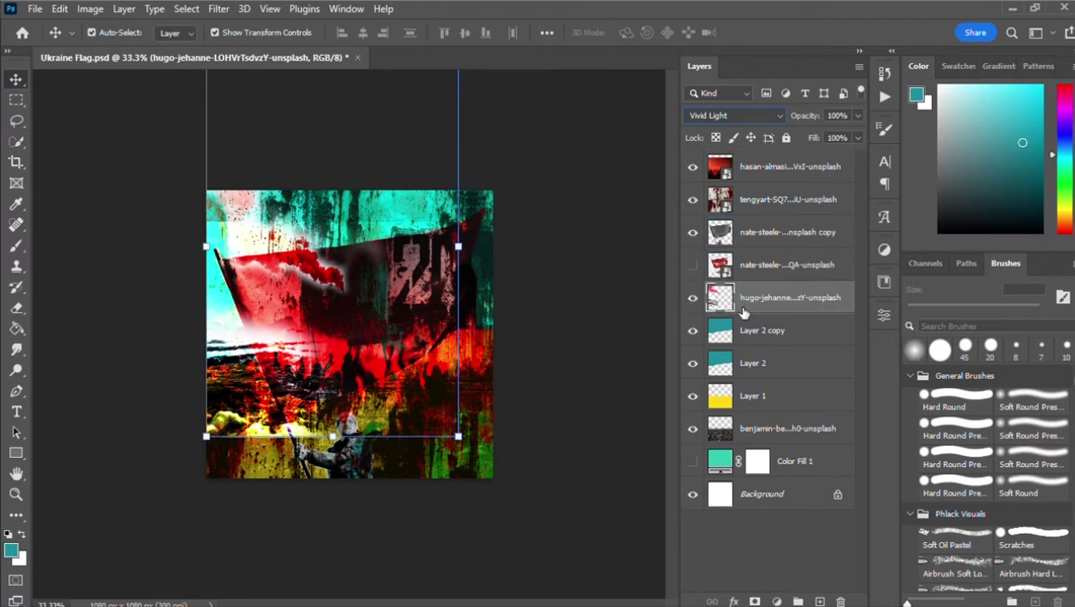
left_click(735, 115)
left_click(793, 119)
Bring the smoke layer to the top, erase its leftover rocky ground and move it back below the hidden flag photo layer
left_click_drag(775, 298, 768, 157)
left_click(17, 309)
mouse_move(196, 320)
left_mouse_down()
mouse_move(211, 365)
mouse_move(311, 422)
left_mouse_up()
left_click(16, 81)
left_click_drag(786, 166, 758, 291)
Cycle through the smoke layer's blend modes and leave it on Normal
key("shift+plus")
key("shift+plus")
key("shift+plus")
key("shift+plus")
key("shift+plus")
key("shift+plus")
key("shift+plus")
key("shift+plus")
key("shift+plus")
key("shift+plus")
key("shift+plus")
key("shift+plus")
key("shift+plus")
key("shift+plus")
key("shift+plus")
key("shift+plus")
key("shift+plus")
key("shift+plus")
key("shift+plus")
key("shift+plus")
key("shift+plus")
key("shift+plus")
key("shift+plus")
key("shift+plus")
key("shift+plus")
key("shift+plus")
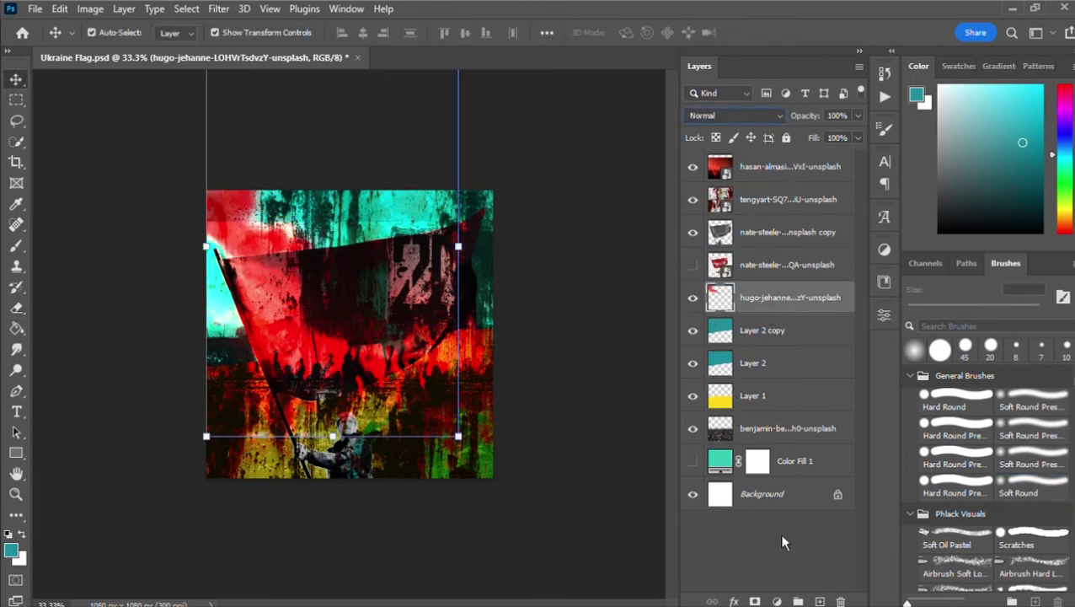
Add a Levels adjustment layer above the smoke layer and move its black and white input points inward
left_click(824, 392)
left_click_drag(677, 482, 710, 483)
mouse_move(839, 483)
left_mouse_down()
mouse_move(810, 485)
mouse_move(834, 483)
left_mouse_up()
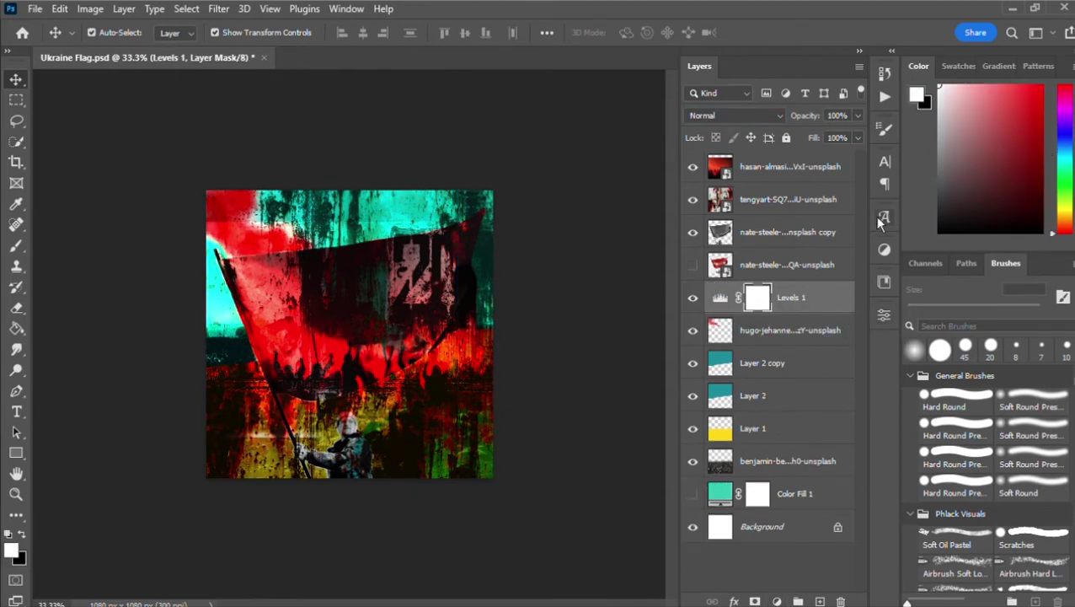
Duplicate the smoke layer, place the copy above Levels 1 and set it to Linear Dodge (Add) at 69% opacity
left_click(771, 329)
key("ctrl+j")
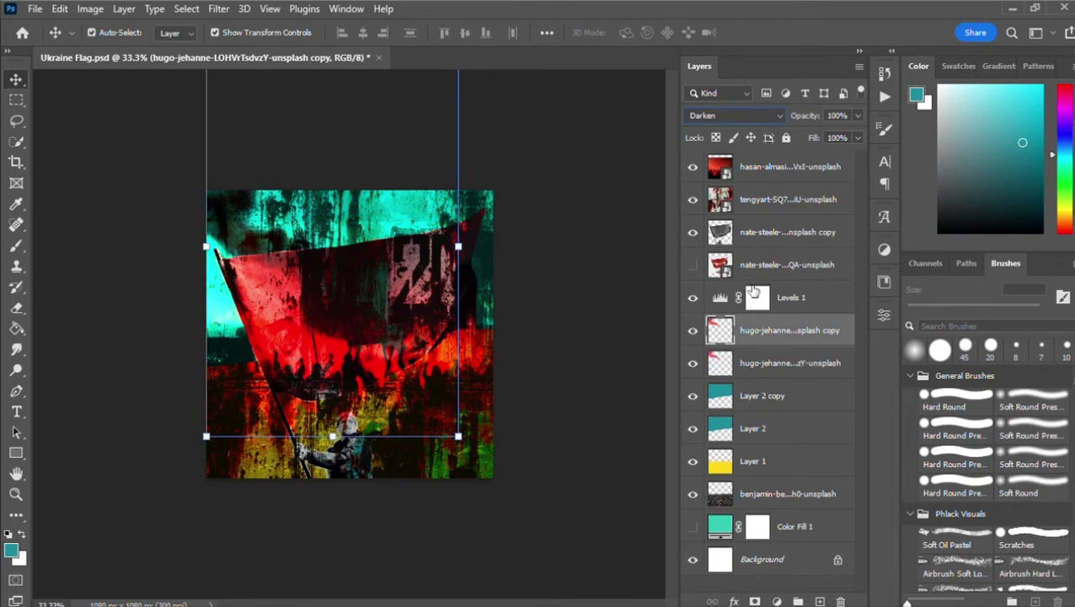
key("ctrl+bracketright")
left_click(733, 272)
mouse_move(802, 116)
left_mouse_down()
mouse_move(796, 98)
mouse_move(818, 114)
left_mouse_up()
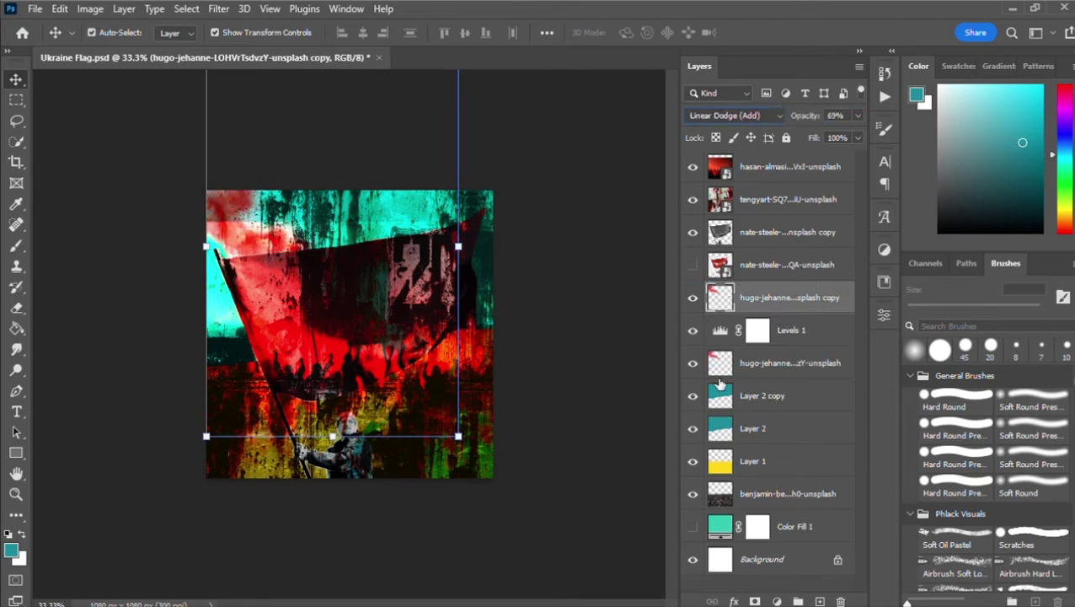
Create a new top layer and paint teal strokes across the upper half with the Soft Oil Pastel brush at 100 px
left_click(786, 166)
key("ctrl+shift+alt+n")
key("b")
left_click(955, 539)
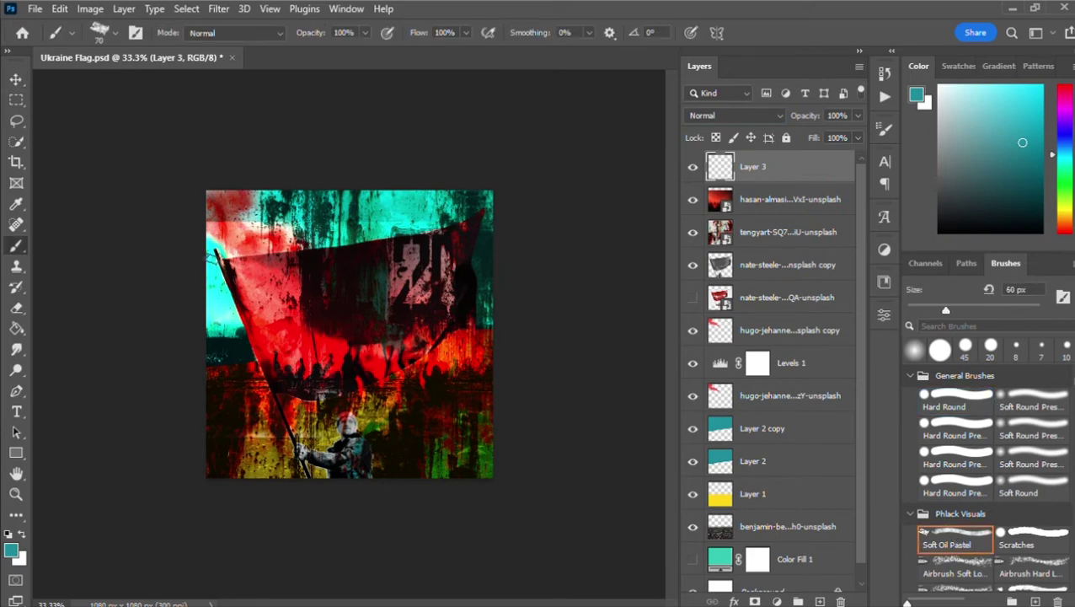
key("bracketright")
key("bracketright")
key("bracketright")
left_click_drag(192, 261, 567, 216)
key("ctrl+z")
mouse_move(192, 196)
left_mouse_down()
mouse_move(149, 288)
mouse_move(199, 339)
left_mouse_up()
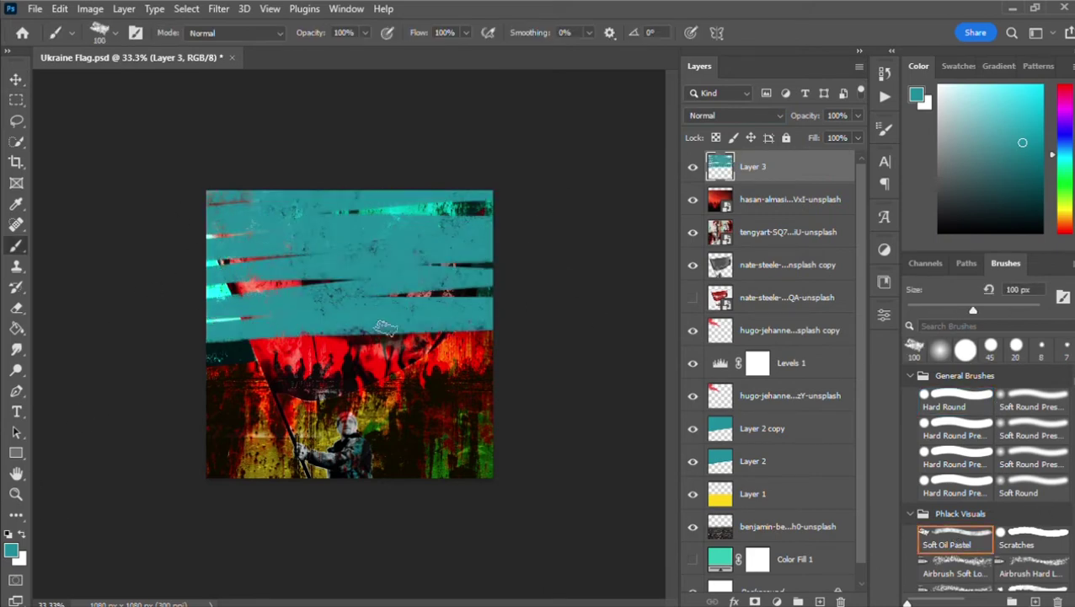
left_click_drag(385, 329, 568, 364)
Sample dark yellow from a temporary copy of Layer 1 and paint it across the lower half on a new layer
key("ctrl+shift+alt+n")
left_click(758, 526)
key("ctrl+j")
left_click_drag(759, 526, 795, 158)
left_click(394, 411, "alt")
key("Delete")
mouse_move(267, 379)
left_mouse_down()
mouse_move(204, 377)
mouse_move(540, 428)
mouse_move(624, 467)
left_mouse_up()
Set the new yellow and teal paint layers to Color Dodge and move both below the hidden flag photo layer
scroll(733, 116, "down", 8)
left_click(759, 199)
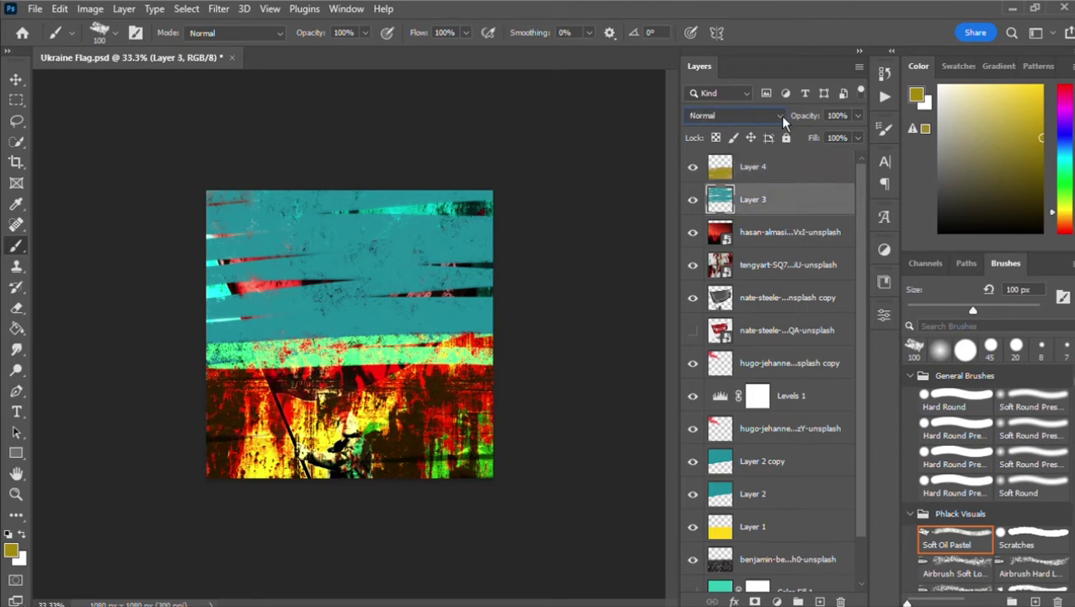
scroll(734, 116, "down", 8)
left_click_drag(810, 114, 799, 113)
left_click(754, 166, "shift")
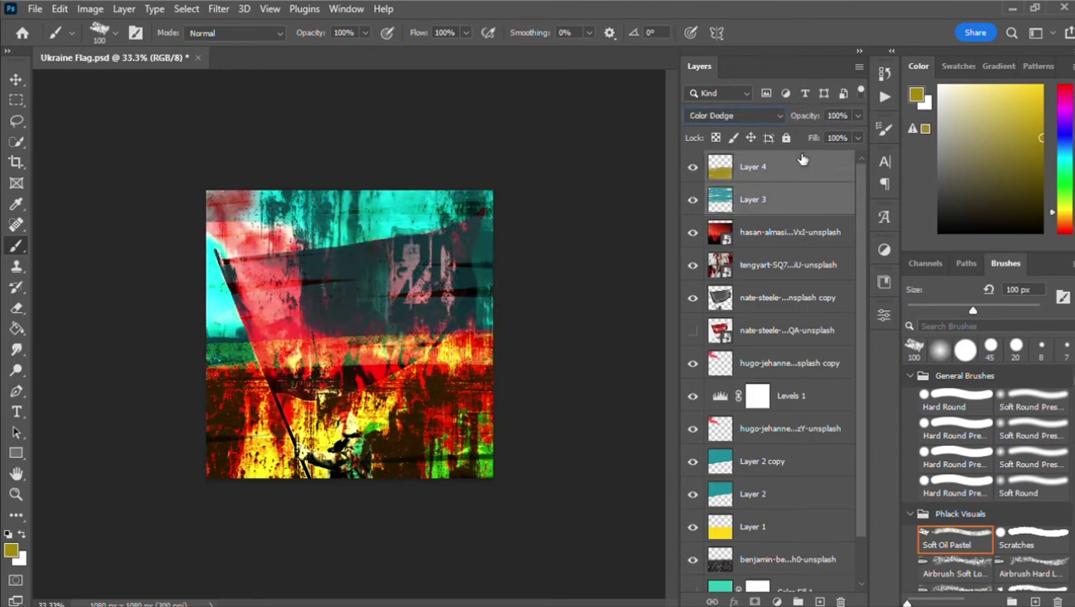
left_click_drag(754, 166, 773, 349)
key("v")
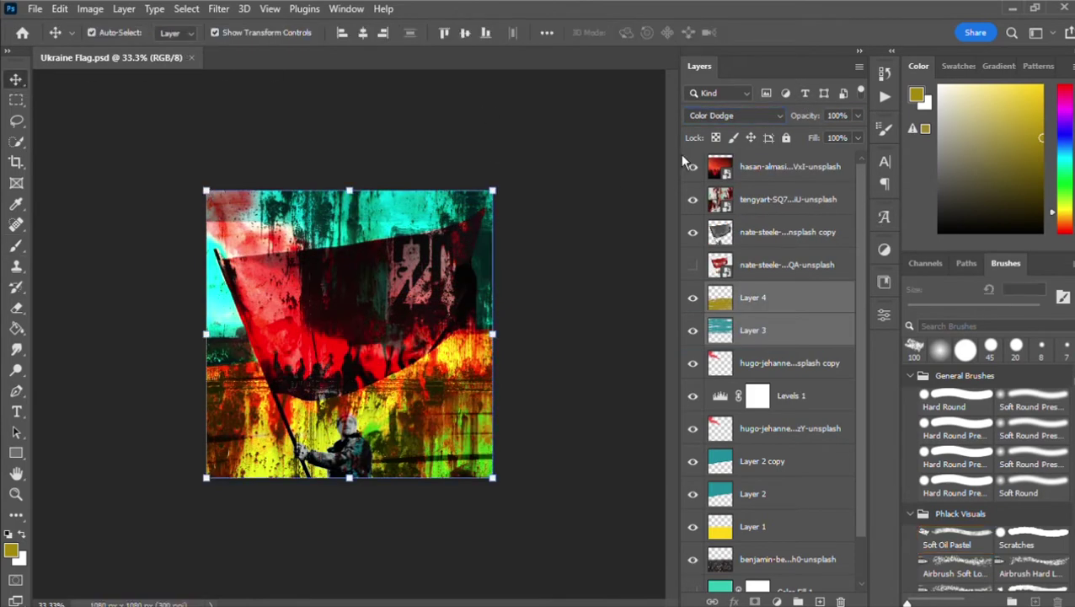
Create a new top layer and sketch thin black scribbles above the flag with the 8 px KYLE Ultimate brush
left_click(830, 171)
left_click(820, 601)
scroll(994, 480, "down", 2)
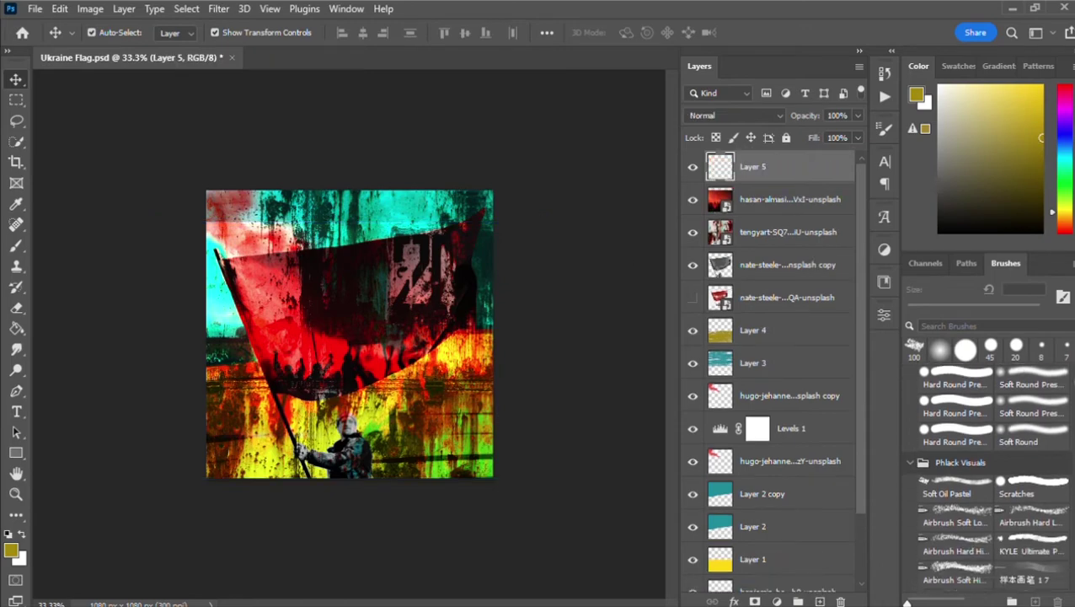
left_click(1031, 538)
scroll(469, 253, "up", 3)
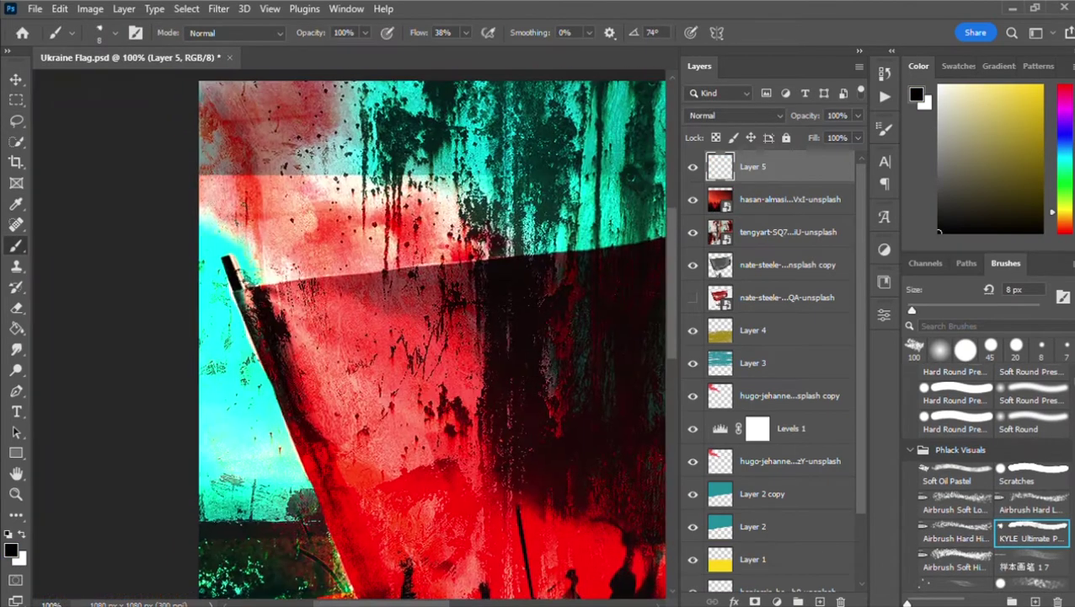
left_click_drag(200, 209, 254, 253)
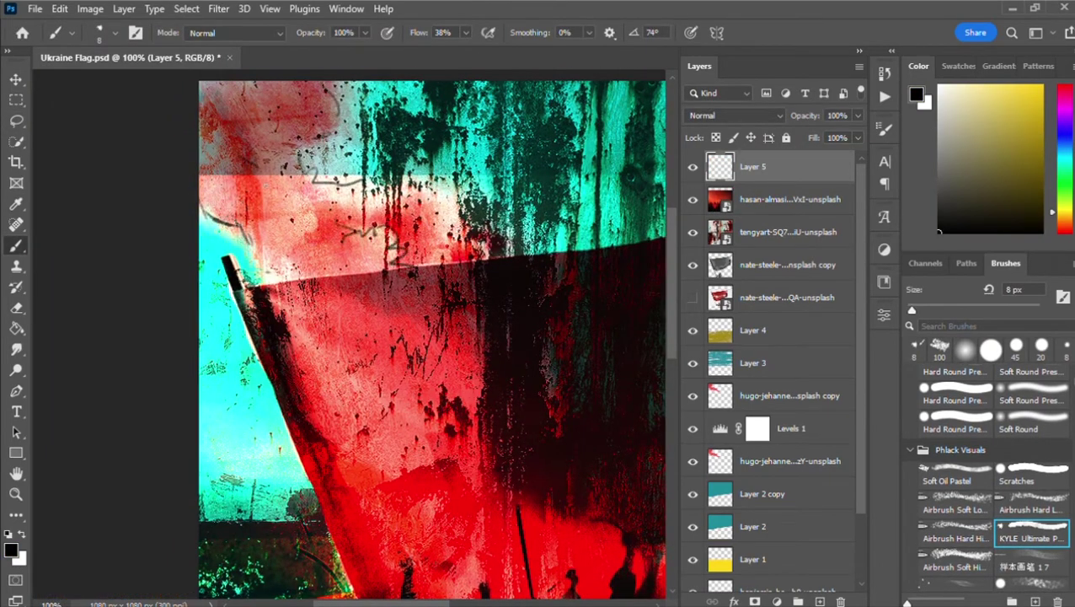
scroll(256, 160, "down", 2)
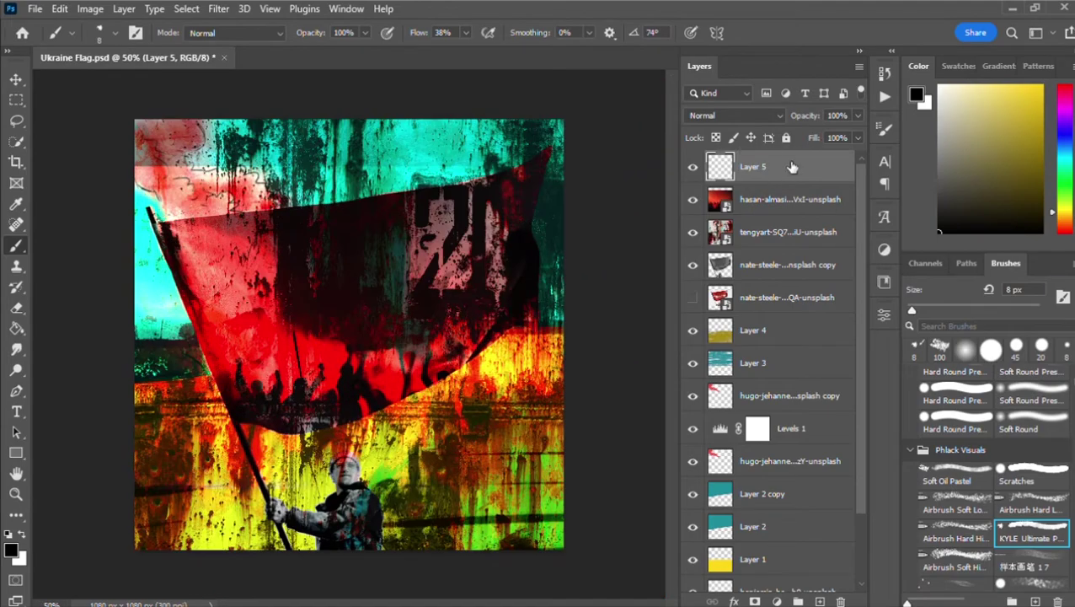
Paint black eye sockets and a mouth band on the man's face with the Soft Oil Pastel brush at 9 px
left_click(978, 469)
key("ctrl+plus")
left_click_drag(358, 434, 432, 259)
key("ctrl+plus")
key("ctrl+plus")
mouse_move(546, 362)
left_mouse_down()
mouse_move(504, 362)
mouse_move(290, 304)
mouse_move(366, 319)
left_mouse_up()
key("bracketleft")
key("bracketleft")
key("bracketleft")
key("bracketleft")
key("bracketleft")
key("bracketleft")
key("bracketleft")
key("ctrl+z")
left_click_drag(291, 295, 317, 322)
mouse_move(316, 278)
left_mouse_down()
mouse_move(344, 320)
mouse_move(379, 325)
left_mouse_up()
left_click_drag(293, 349, 366, 343)
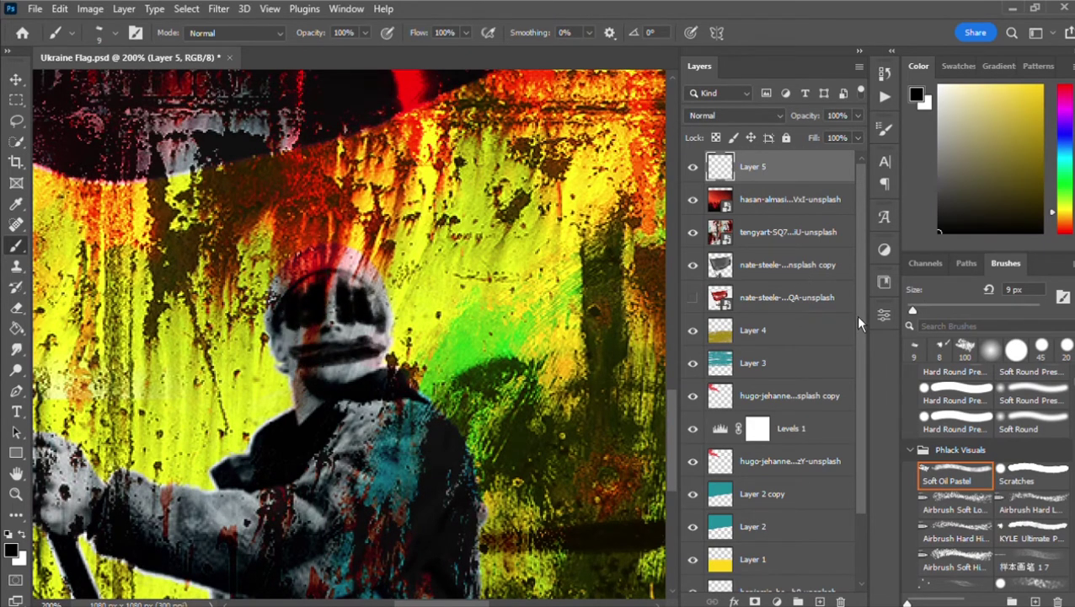
Choose a near-white brush colour and paint the mask's crown and nose ridge on the man's face
left_click(1065, 135)
left_click(1008, 149)
key("ctrl+z")
left_click_drag(284, 307, 290, 332)
left_click(1065, 210)
left_click(939, 96)
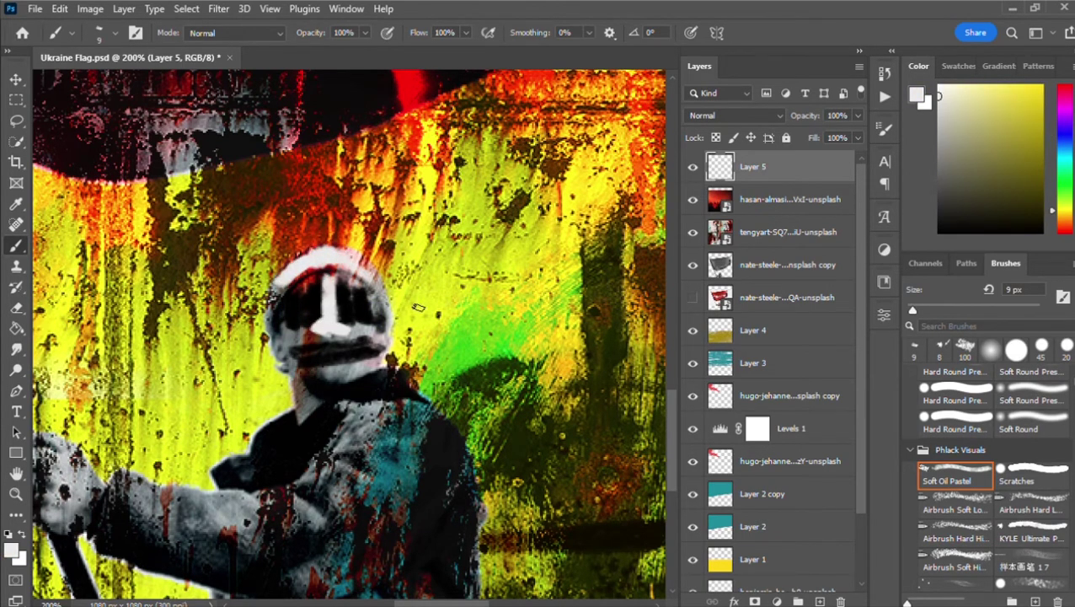
Paint near-white teeth strokes across the black mouth band and fill in the jaw below it
left_click_drag(305, 338, 304, 369)
mouse_move(324, 338)
left_mouse_down()
mouse_move(325, 368)
mouse_move(344, 368)
left_mouse_up()
left_click_drag(370, 334, 368, 367)
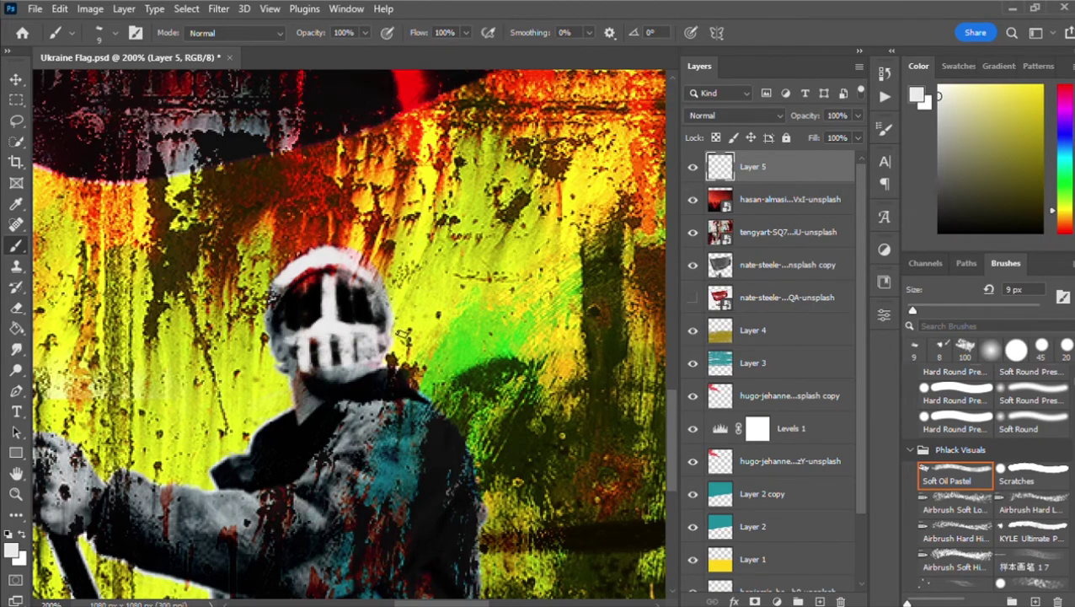
left_click_drag(292, 365, 377, 365)
left_click_drag(320, 374, 364, 375)
Erase the excess white paint around the jaw and touch up the mask's outline with the brush
key("e")
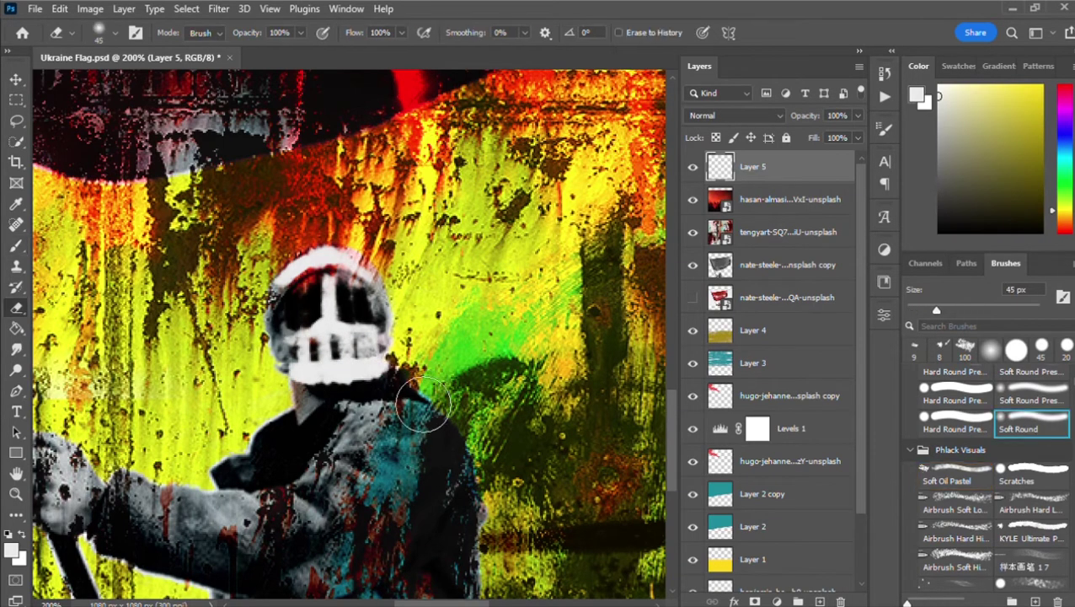
key("b")
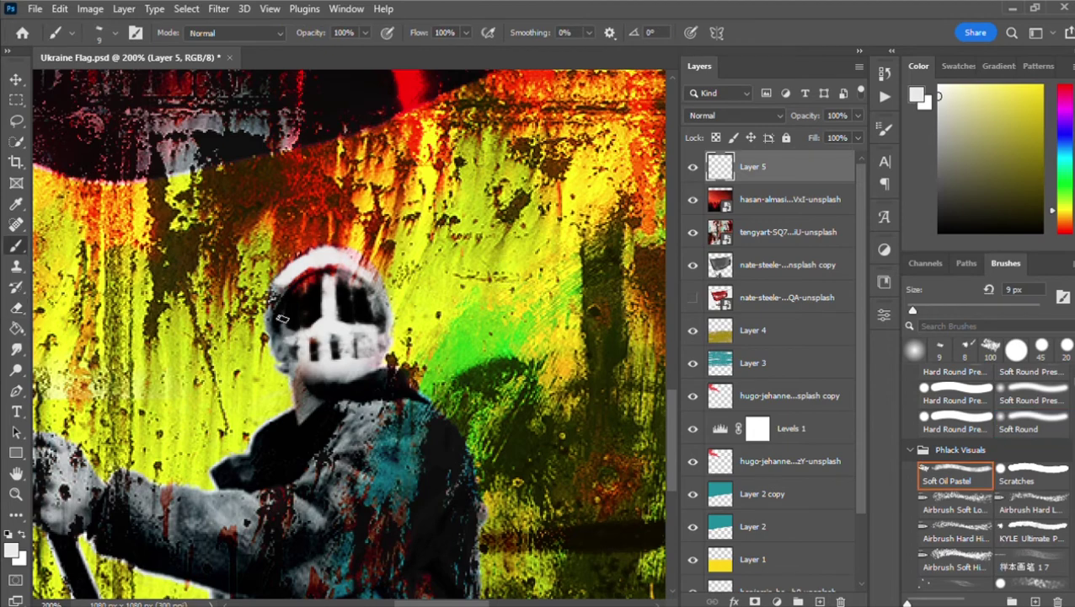
key("e")
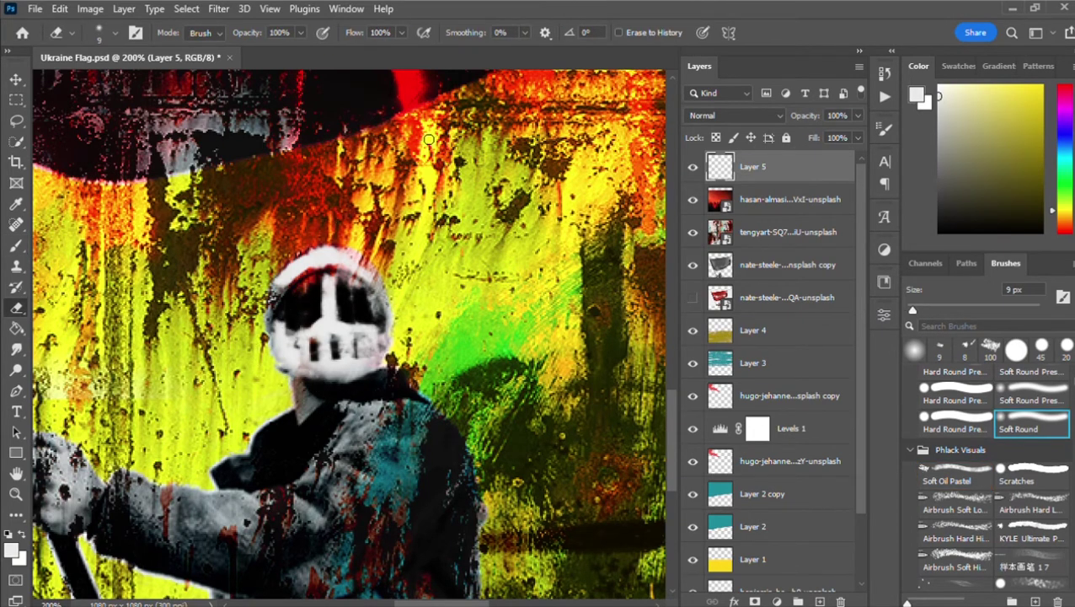
key("b")
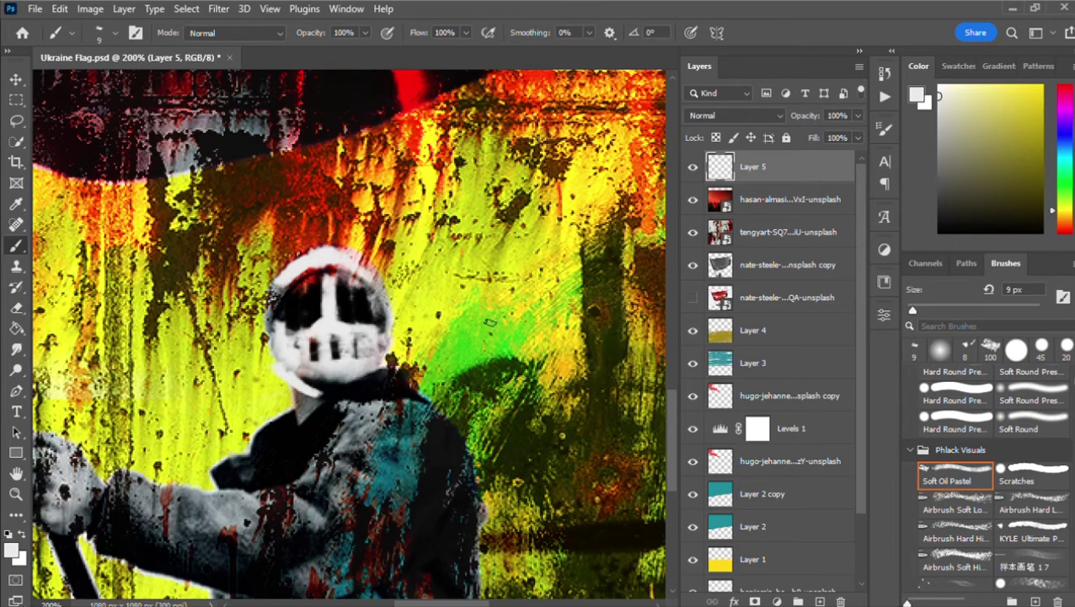
Examine the painted mask up close and against the whole composition
left_click(489, 322, "alt")
key("ctrl+minus")
key("ctrl+minus")
key("ctrl+plus")
key("ctrl+plus")
key("ctrl+plus")
key("ctrl+z")
key("ctrl+minus")
key("ctrl+minus")
key("ctrl+minus")
key("ctrl+minus")
key("ctrl+plus")
key("ctrl+plus")
key("ctrl+plus")
left_click_drag(477, 503, 476, 257)
key("ctrl+minus")
key("ctrl+minus")
key("ctrl+minus")
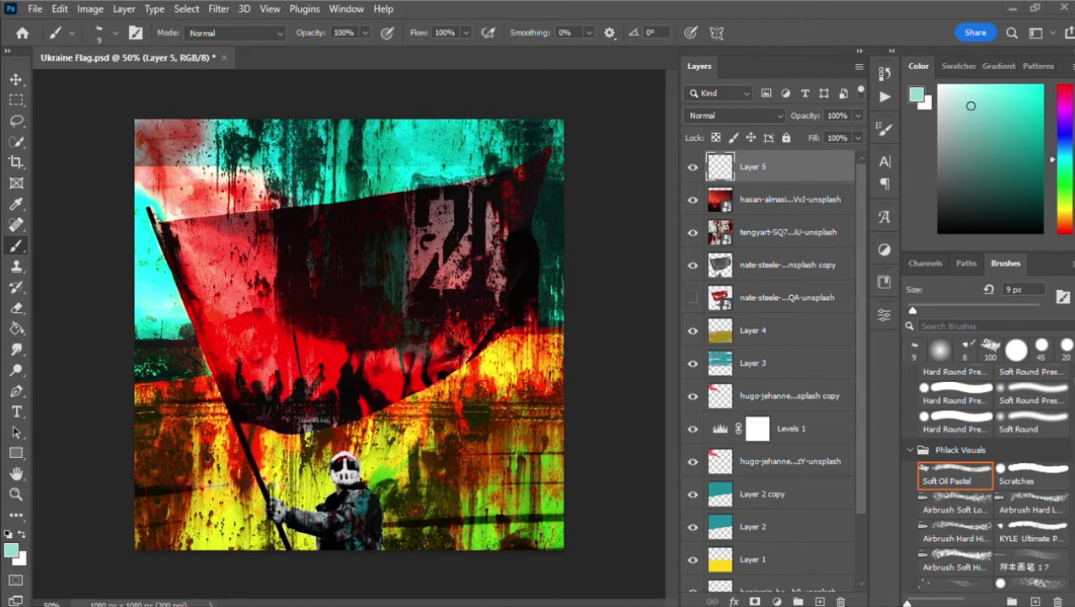
Create a new top layer and handwrite "SLAVA UKRAINI" in near-white across the flag with the 9 px Soft Oil Pastel brush
key("ctrl+shift+alt+n")
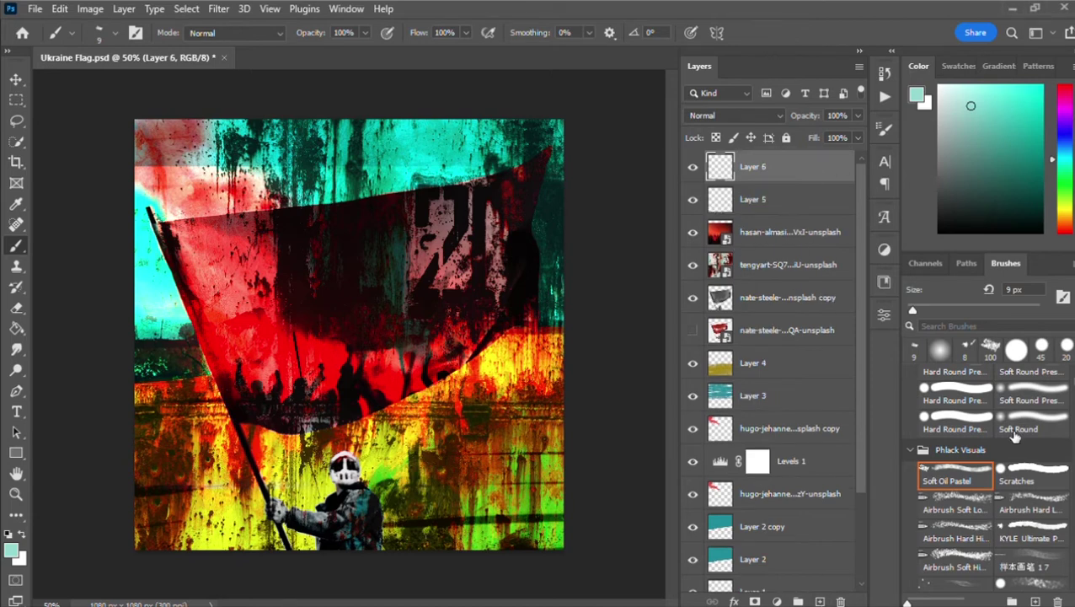
left_click(941, 95)
left_click_drag(287, 235, 248, 291)
left_click_drag(301, 241, 347, 285)
left_click_drag(334, 291, 368, 293)
left_click_drag(369, 226, 406, 221)
left_click_drag(420, 281, 453, 273)
left_click_drag(241, 339, 275, 339)
mouse_move(291, 333)
left_mouse_down()
mouse_move(293, 391)
mouse_move(490, 279)
left_mouse_up()
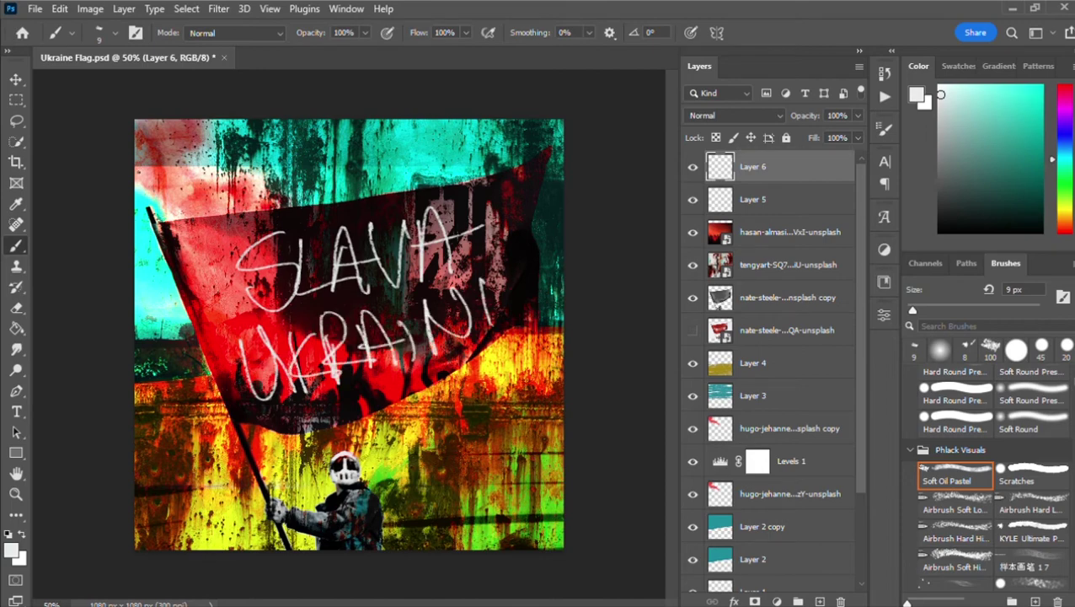
Create a new top layer and paint thick near-white strokes over the handwritten word "SLAVA" with a 35 px brush
key("ctrl+shift+alt+n")
key("ctrl+plus")
key("ctrl+plus")
mouse_move(226, 135)
left_mouse_down()
mouse_move(335, 207)
mouse_move(252, 338)
mouse_move(358, 270)
mouse_move(430, 191)
mouse_move(550, 214)
left_mouse_up()
key("bracketright")
key("bracketright")
key("bracketright")
key("bracketright")
key("bracketright")
key("bracketright")
left_click_drag(444, 273, 509, 259)
mouse_move(503, 194)
left_mouse_down()
mouse_move(536, 314)
mouse_move(563, 190)
left_mouse_up()
left_click_drag(598, 229, 395, 273)
left_click_drag(424, 199, 410, 337)
left_click_drag(429, 199, 468, 325)
left_click_drag(384, 282, 531, 248)
left_click_drag(362, 354, 504, 232)
Paint thick near-white strokes over the letters U, K and R of "UKRAINI"
left_click_drag(172, 339, 251, 440)
left_click_drag(217, 312, 282, 445)
left_click_drag(271, 304, 309, 447)
left_click_drag(327, 326, 352, 417)
left_click_drag(347, 298, 372, 435)
mouse_move(332, 323)
left_mouse_down()
mouse_move(394, 309)
mouse_move(460, 392)
left_mouse_up()
Reduce the brush to 20 px and paint over the A, first I and N of "UKRAINI"
key("bracketleft")
key("bracketleft")
key("bracketleft")
left_click_drag(423, 290, 442, 423)
left_click_drag(433, 288, 486, 414)
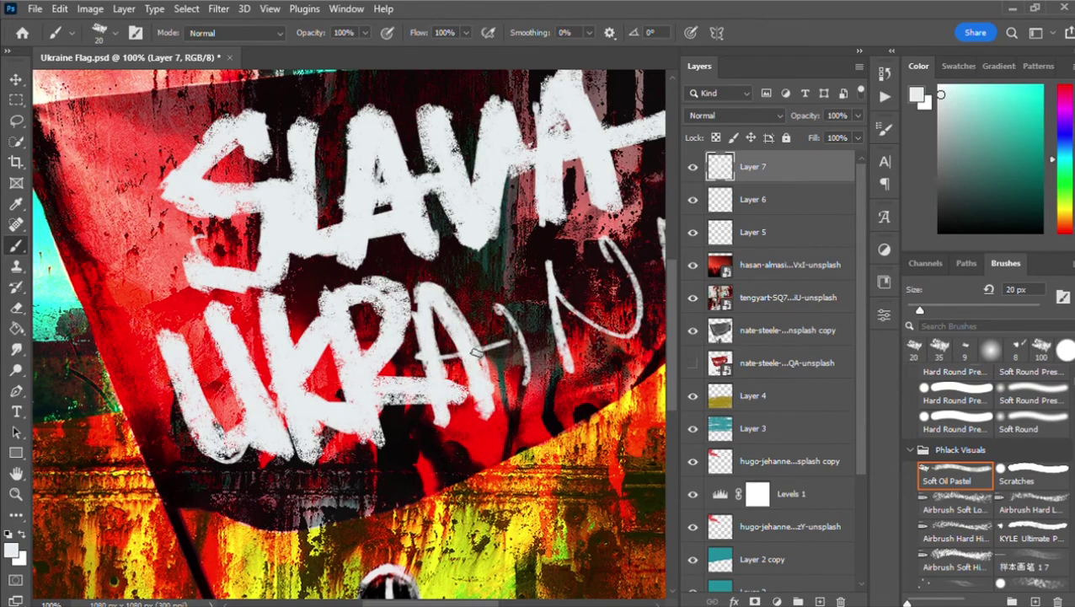
left_click_drag(394, 367, 515, 340)
left_click_drag(506, 337, 341, 352)
left_click_drag(318, 303, 356, 408)
left_click_drag(376, 268, 409, 398)
left_click_drag(379, 286, 459, 359)
left_click_drag(435, 254, 458, 356)
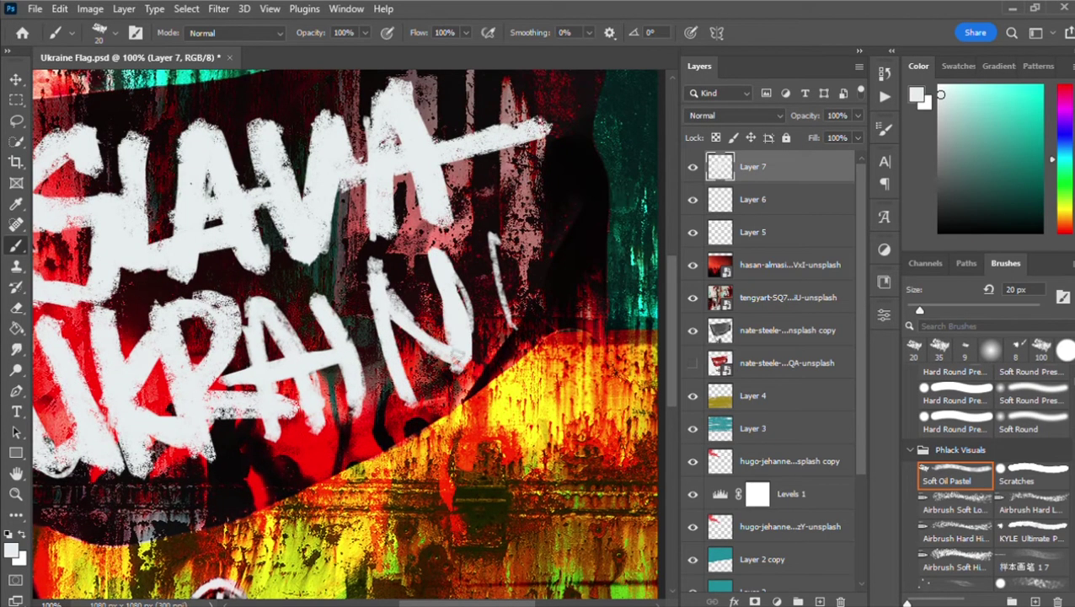
Undo the last stroke of the N, redraw it thicker and paint over the final I of "UKRAINI"
key("ctrl+z")
left_click_drag(435, 248, 461, 359)
left_click_drag(376, 268, 460, 352)
left_click_drag(489, 219, 513, 330)
left_click_drag(513, 331, 501, 263)
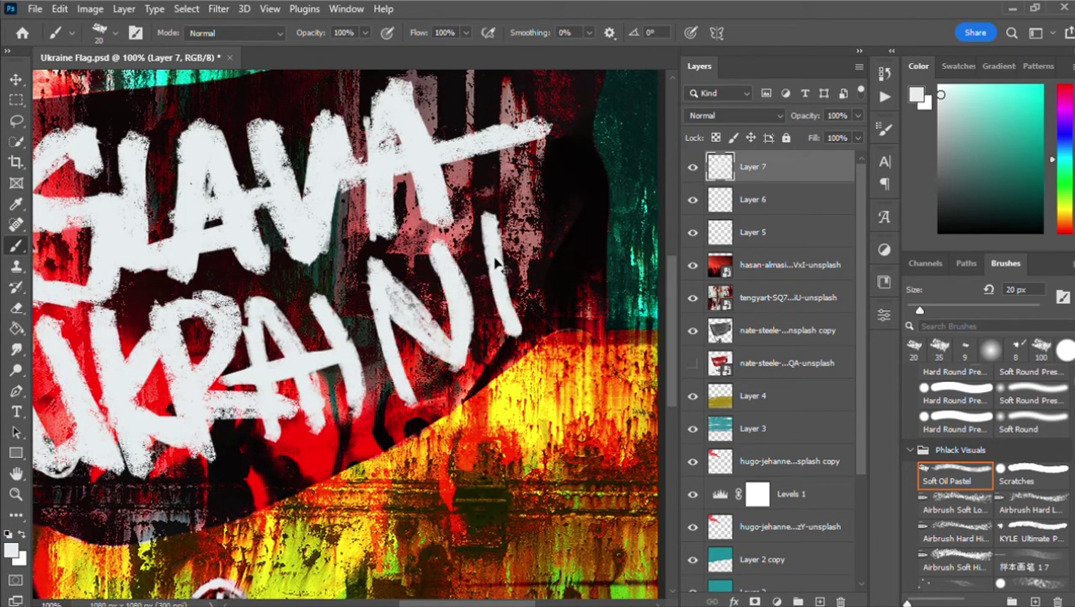
Enlarge the brush to 35 px and thicken the last letters of "UKRAINI"
key("ctrl+minus")
key("ctrl+minus")
key("ctrl+plus")
key("ctrl+plus")
key("bracketright")
key("bracketright")
key("bracketright")
left_click_drag(437, 280, 486, 389)
left_click_drag(490, 264, 523, 374)
left_click_drag(609, 206, 628, 325)
left_click_drag(560, 239, 564, 324)
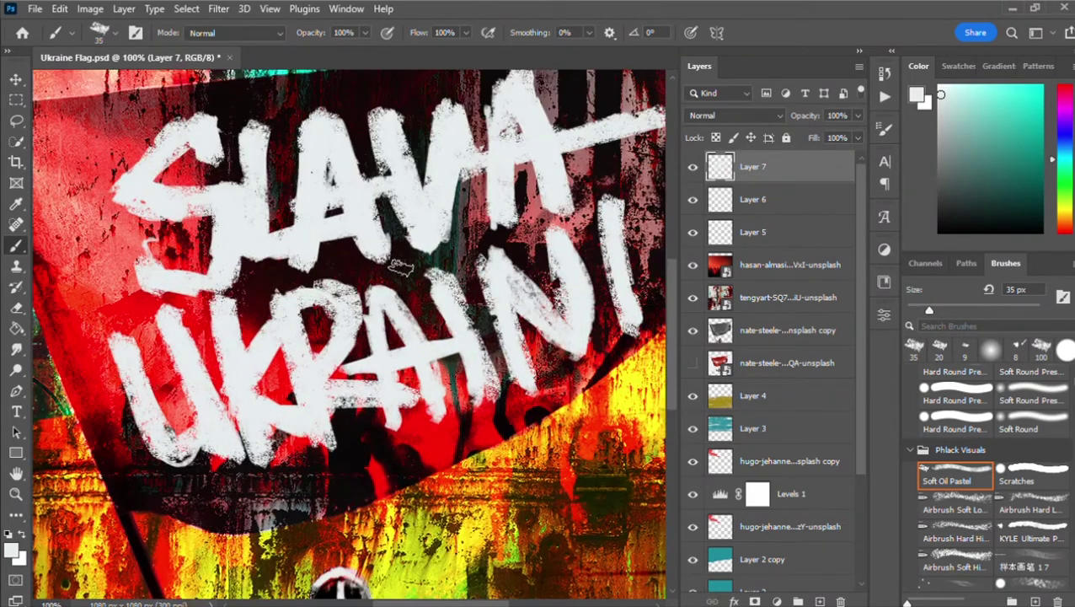
Hide the thin lettering on Layer 6 and set the thick lettering layer to Color Dodge at 90% opacity
left_click(693, 199)
key("ctrl+minus")
left_click(739, 116)
left_click(709, 268)
left_click_drag(807, 116, 800, 115)
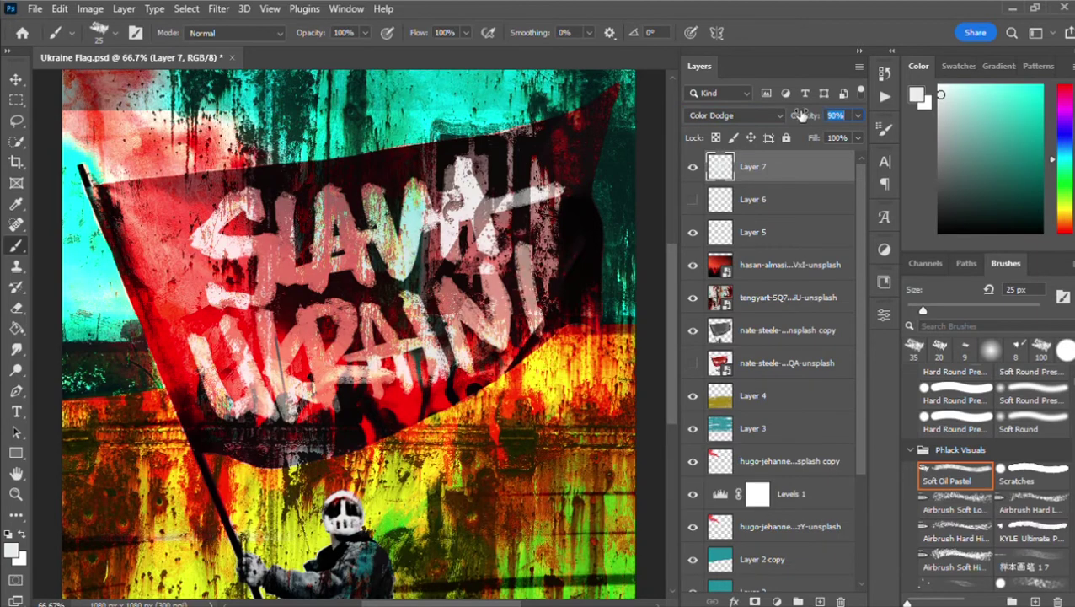
key("ctrl+minus")
Create a new top layer and paint the lower half of the canvas bright yellow with a 70 px brush
key("ctrl+shift+alt+n")
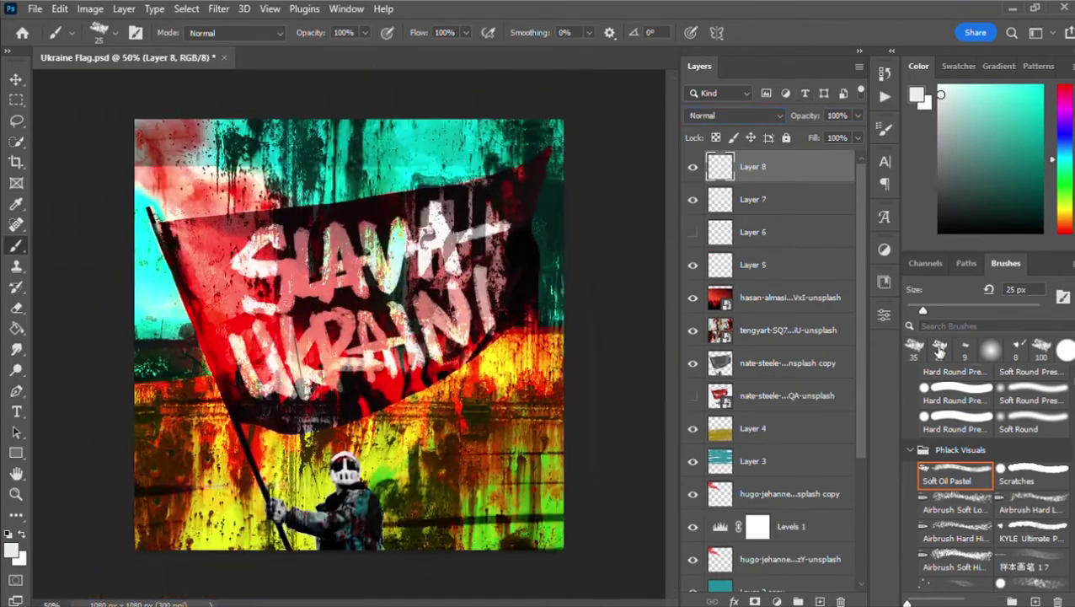
left_click(1066, 210)
left_click(1041, 86)
key("bracketright")
key("bracketright")
key("bracketright")
key("bracketright")
key("bracketright")
key("bracketright")
key("bracketright")
left_click_drag(140, 368, 278, 341)
key("ctrl+z")
mouse_move(139, 394)
left_mouse_down()
mouse_move(216, 383)
mouse_move(624, 396)
mouse_move(588, 509)
mouse_move(169, 543)
left_mouse_up()
Try Color Dodge on the yellow paint layer and set its blending mode to Overlay
left_click(763, 119)
left_click(730, 272)
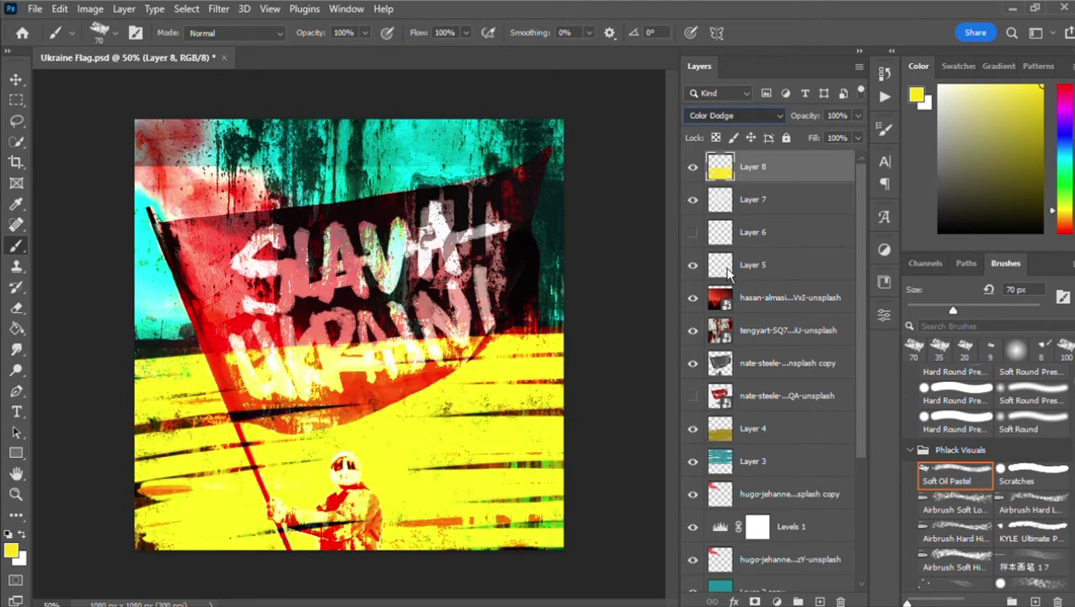
key("Down")
key("Down")
key("Down")
left_click(894, 45)
Add new layers and paint light-blue strokes across the upper half of the canvas on the topmost one
left_click(820, 600)
left_click(1066, 150)
left_click(1006, 118)
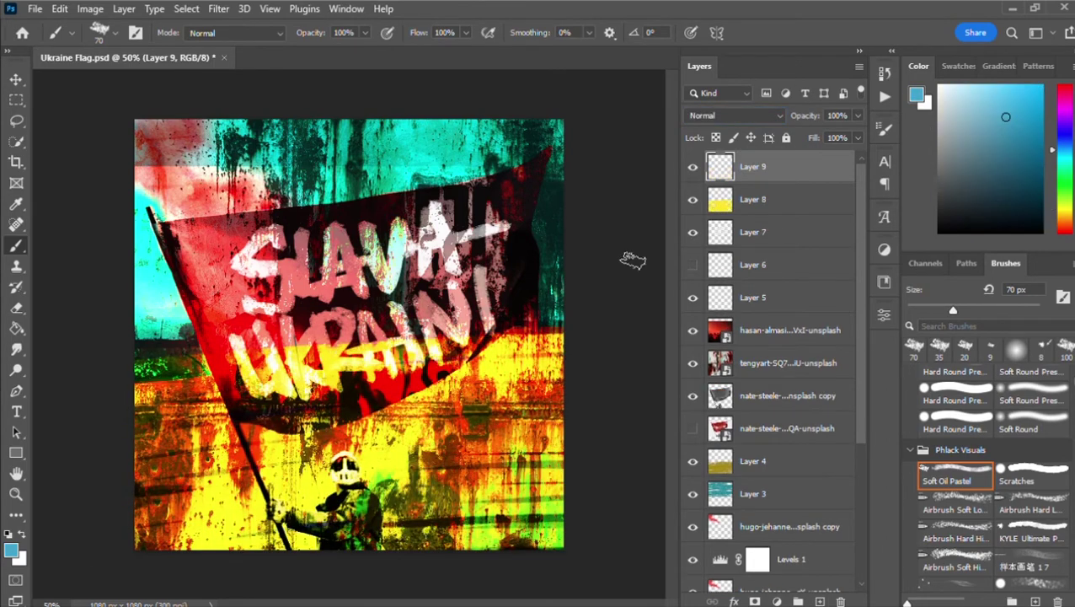
key("ctrl+shift+alt+n")
mouse_move(143, 131)
left_mouse_down()
mouse_move(253, 168)
mouse_move(169, 312)
mouse_move(556, 354)
left_mouse_up()
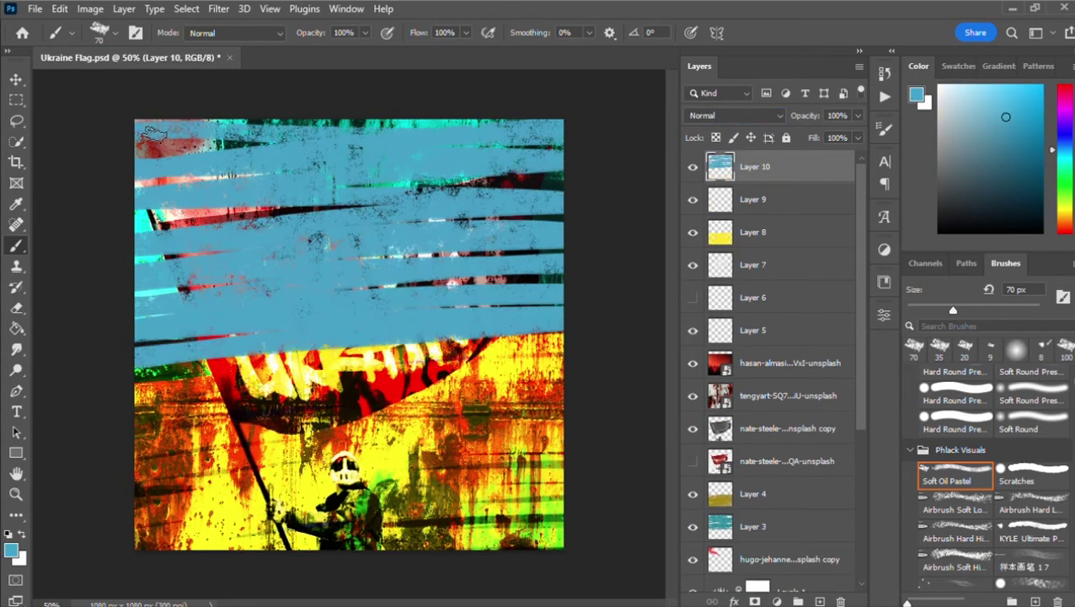
Delete the empty Layer 9 between the yellow and blue paint layers
left_click(784, 232)
left_click(759, 199)
key("Delete")
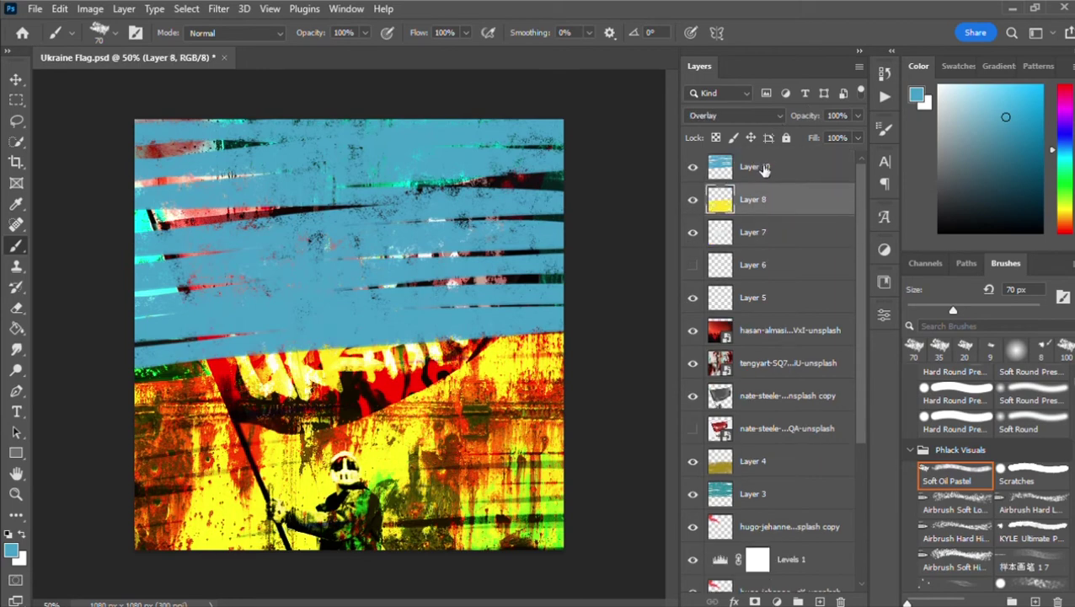
Try out successive blending modes, including Vivid Light, on the blue paint layer
left_click(765, 167)
left_click(735, 116)
left_click(719, 312)
key("Up")
key("Up")
key("Up")
key("Down")
key("Down")
key("Down")
key("Down")
key("Down")
key("Down")
key("Down")
key("Down")
key("Down")
key("Down")
key("Down")
key("Down")
key("Down")
key("Down")
key("Down")
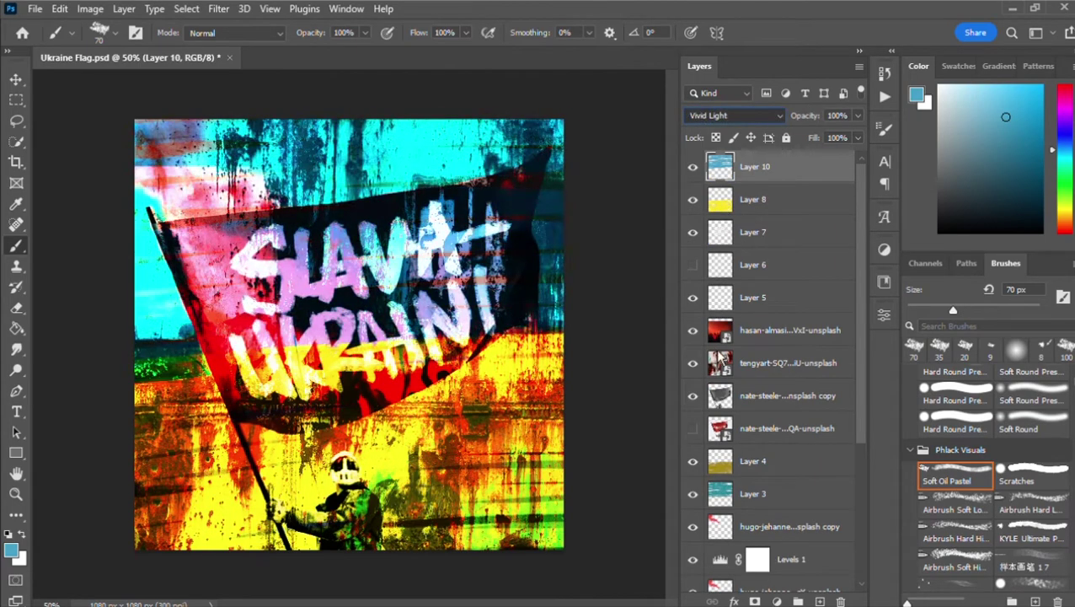
key("Up")
Try Hue blending at 74% opacity on the blue paint layer and replace Hue with another blending mode
mouse_move(765, 169)
left_mouse_down()
mouse_move(771, 449)
mouse_move(780, 157)
left_mouse_up()
left_click_drag(804, 114, 790, 113)
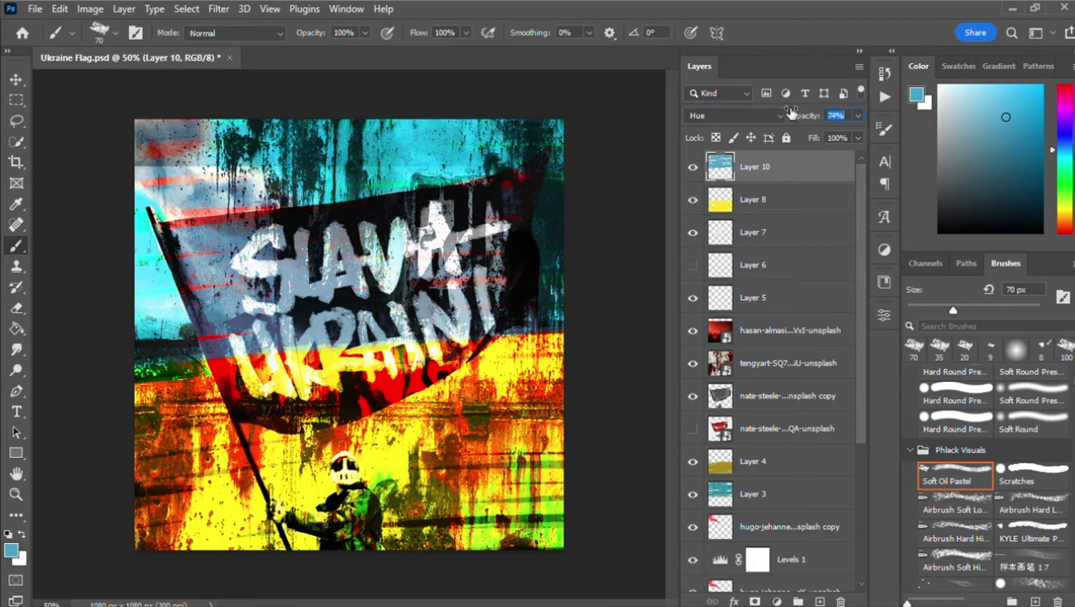
left_click(780, 118)
left_click(778, 244)
Create a new top layer, try a blue brush stroke over the flag lettering and undo it
key("ctrl+shift+alt+n")
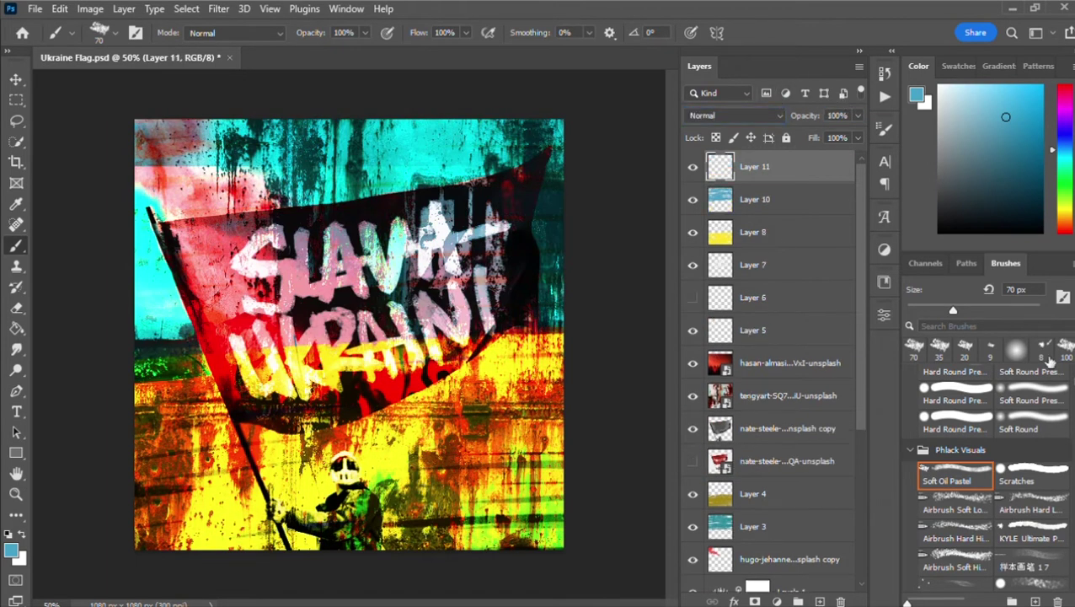
left_click_drag(230, 265, 291, 313)
key("ctrl+z")
key("ctrl+z")
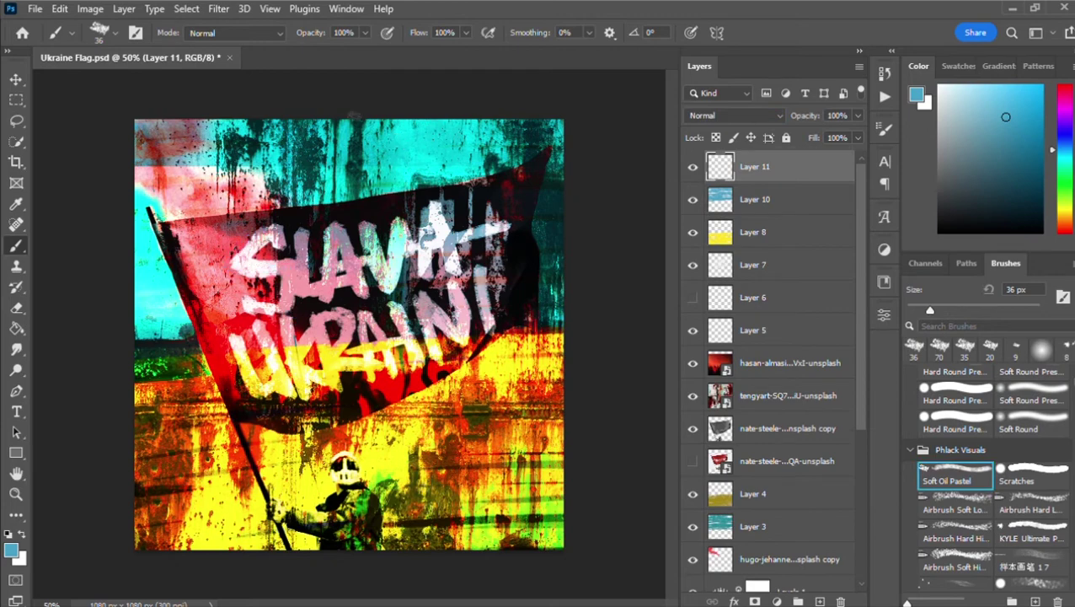
Try moving the crowd photo layer to the top, undo it and cycle its blending modes through to Luminosity
left_click_drag(799, 375, 770, 160)
key("ctrl+z")
left_click(780, 119)
left_click(718, 330)
key("Down")
key("Down")
key("Down")
key("Down")
key("Down")
key("Down")
key("Down")
key("Down")
key("Down")
key("Down")
key("Down")
key("Down")
key("Down")
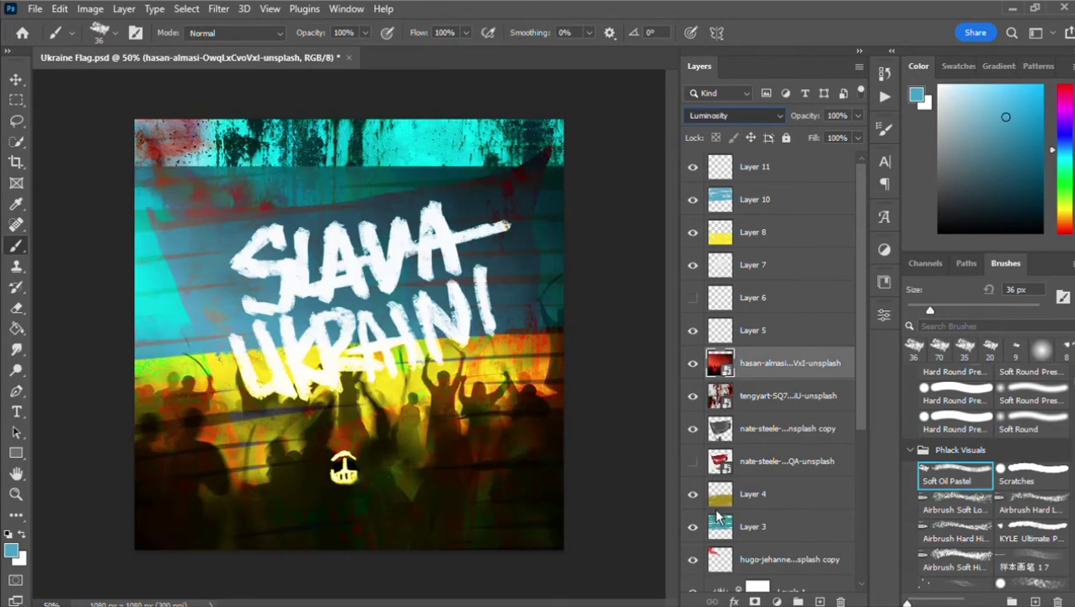
Duplicate the crowd photo layer, hide the version at the top of the stack and set the lower copy to Color Dodge
mouse_move(752, 364)
left_mouse_down()
mouse_move(756, 162)
mouse_move(771, 416)
left_mouse_up()
key("ctrl+j")
left_click(693, 167)
left_click(776, 118)
left_click(723, 268)
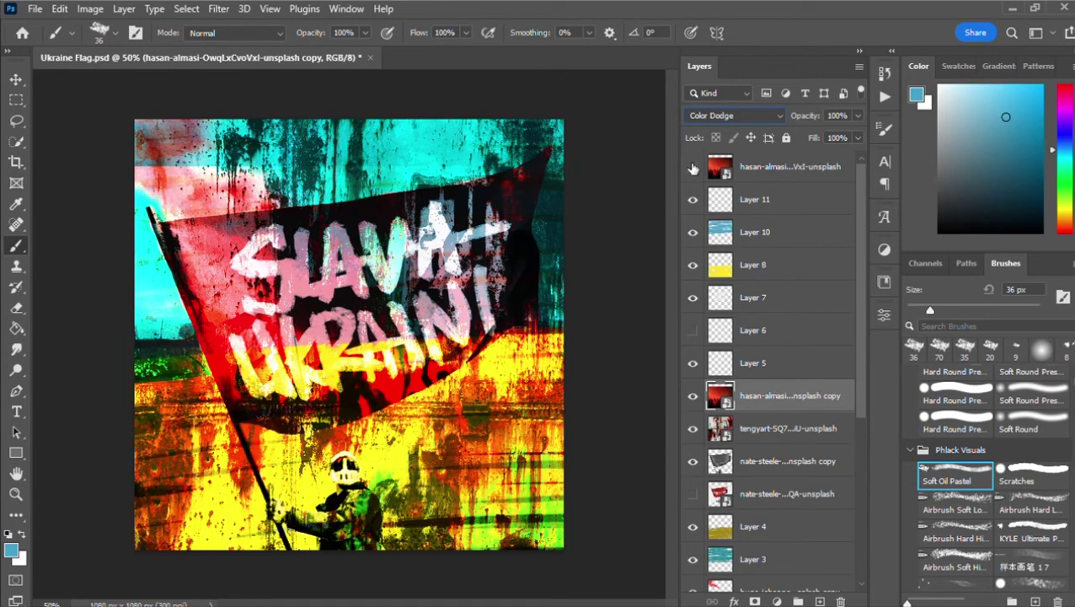
Show the topmost crowd photo and erase its upper area over the flag lettering with a smaller eraser
left_click(695, 168)
left_click(16, 307)
left_click_drag(344, 336, 520, 242)
key("ctrl+z")
key("bracketleft")
key("bracketleft")
key("bracketleft")
key("bracketleft")
mouse_move(227, 253)
left_mouse_down()
mouse_move(250, 294)
mouse_move(506, 282)
left_mouse_up()
Set the topmost crowd photo layer's blending mode to Darker Color
left_click(16, 80)
left_click(778, 117)
left_click(732, 222)
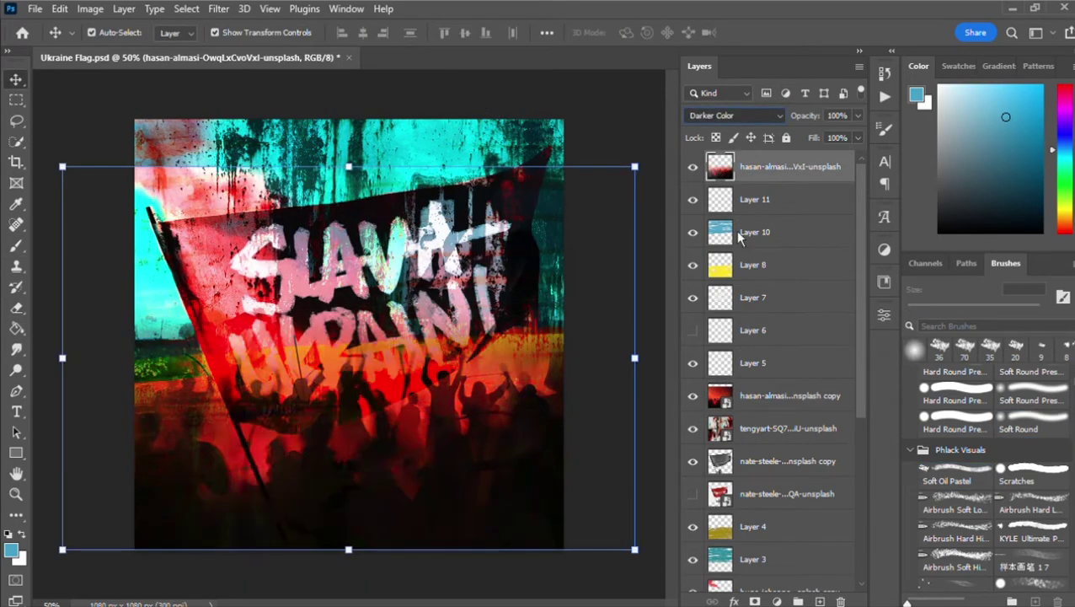
Try successive blending modes on the topmost crowd photo layer, including Color Dodge and Hard Mix
key("Down")
key("Down")
key("Down")
key("Down")
key("Down")
key("Down")
key("Down")
key("Down")
key("Down")
key("Down")
key("Down")
key("Down")
key("Down")
key("Down")
key("Down")
key("Down")
key("Down")
key("Down")
key("Up")
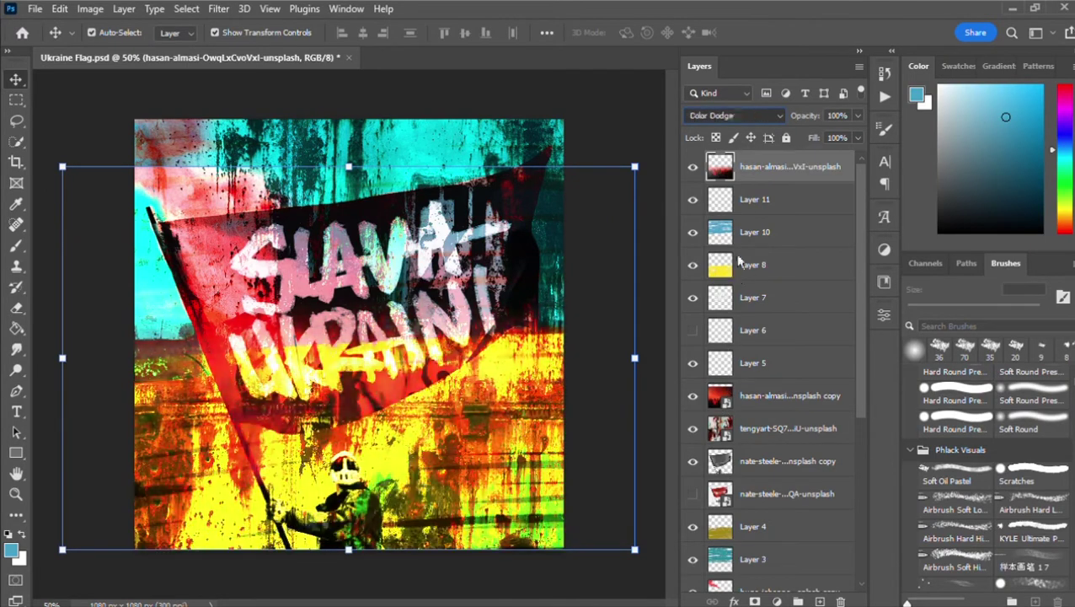
key("Down")
key("Down")
key("Down")
key("Down")
key("Down")
key("Down")
key("Down")
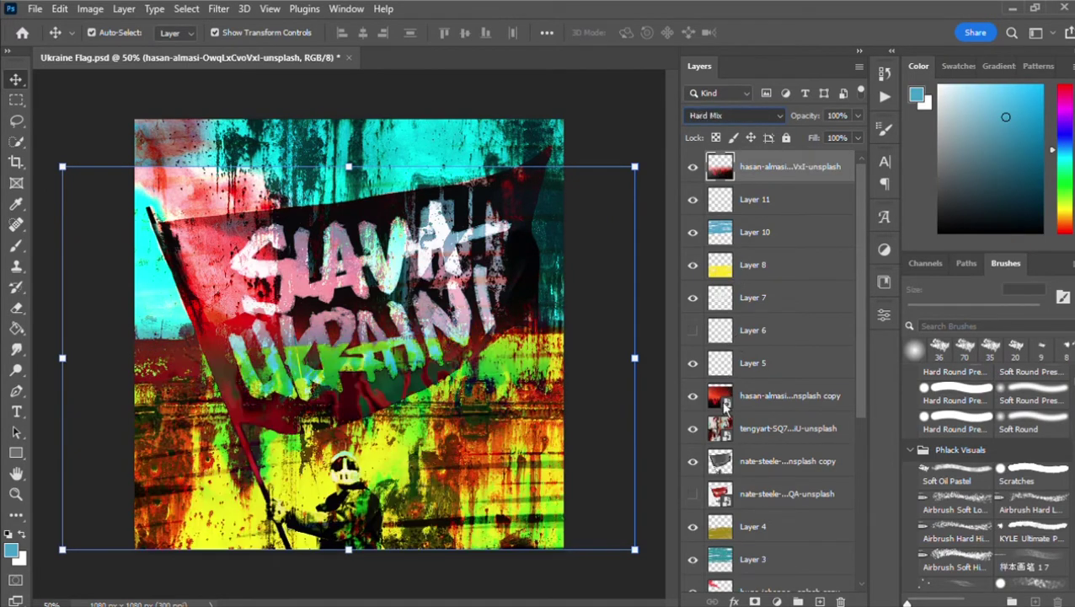
Set the topmost crowd photo layer's blending mode to Overlay and reduce its opacity to 14%
left_click(735, 116)
left_click(730, 311)
left_click_drag(813, 116, 779, 118)
Deselect the crowd photo layer and save the Ukraine Flag.psd document
key("ctrl+minus")
key("ctrl+plus")
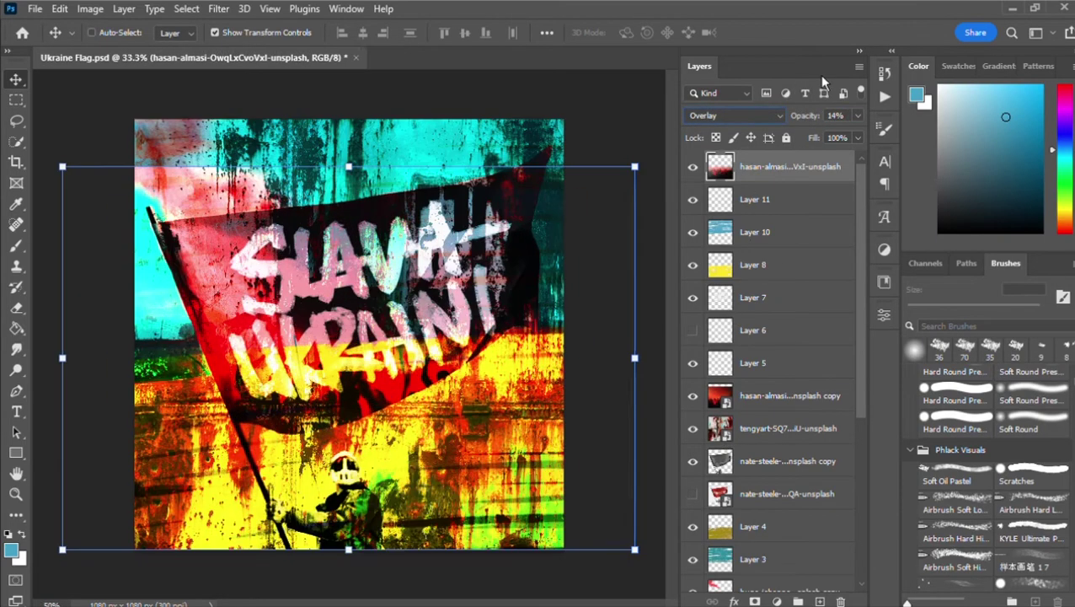
left_click(499, 95)
key("ctrl+s")
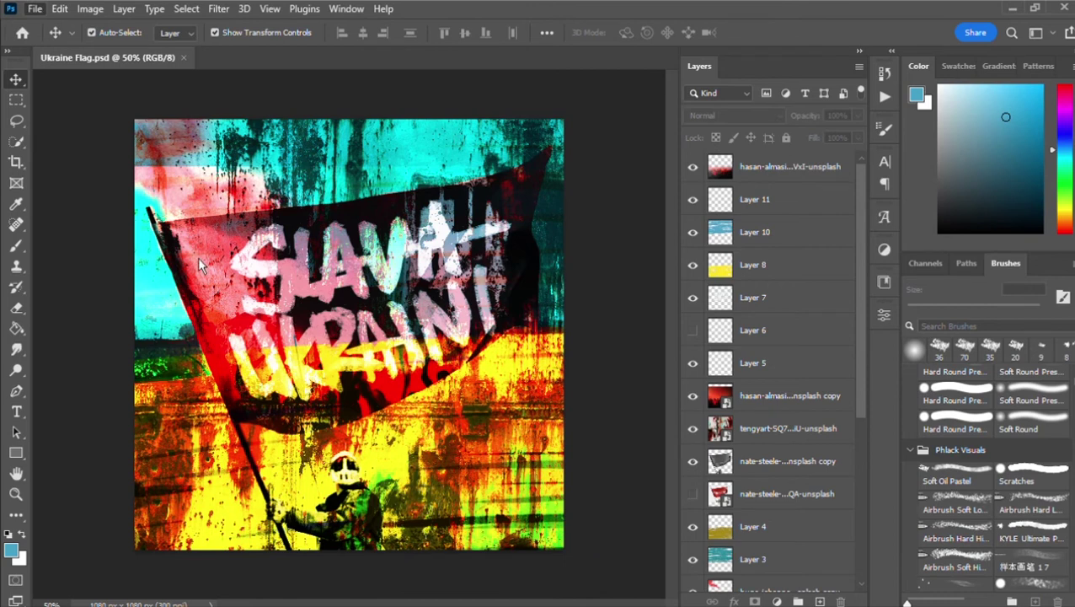